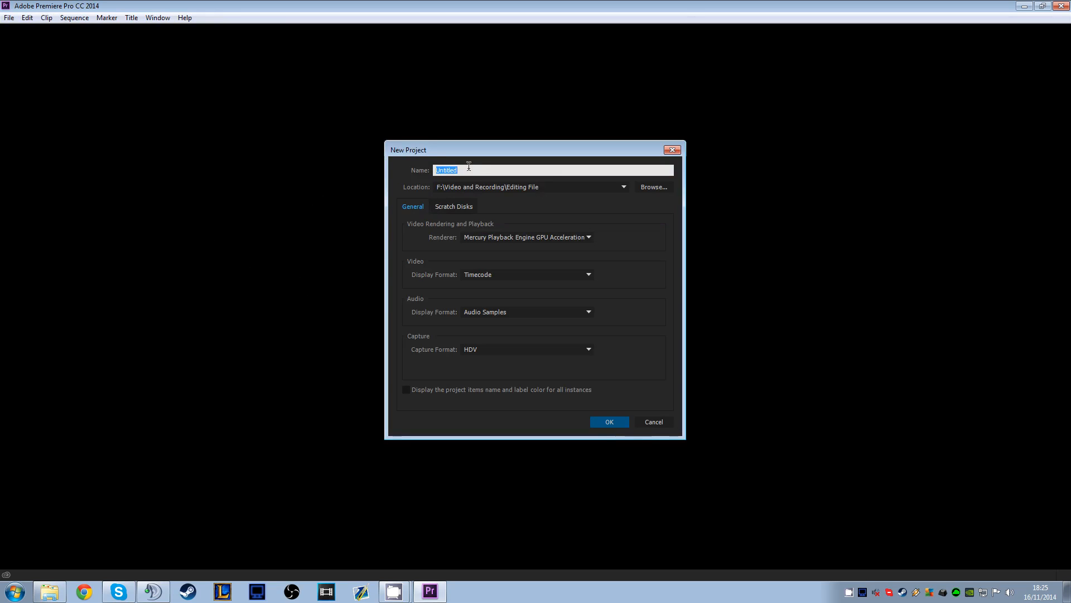
# Name the new project Tutorial and check its destination folder F:\Video and Recording\Editing File
pyautogui.moveTo(464, 170); pyautogui.dragTo(297, 170)
pyautogui.write('Tutorial')
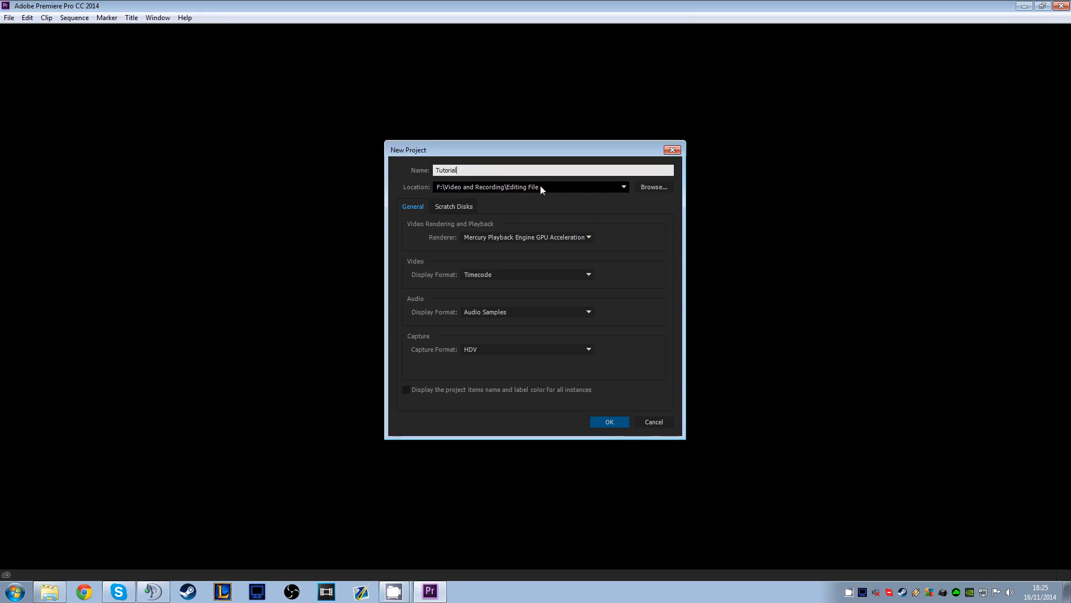
pyautogui.click(653, 187)
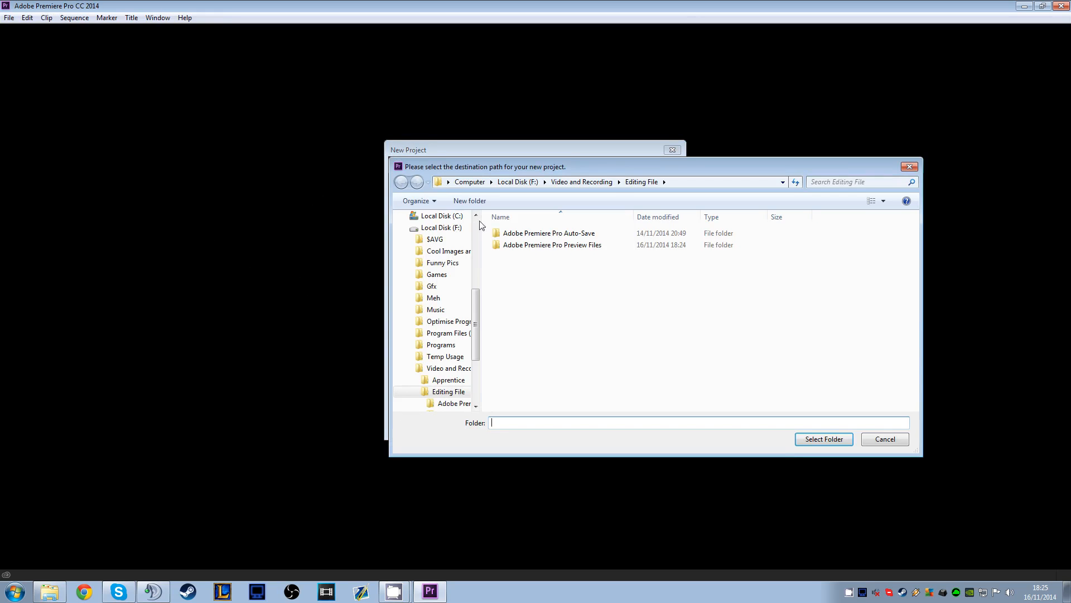
pyautogui.moveTo(572, 178); pyautogui.dragTo(388, 149)
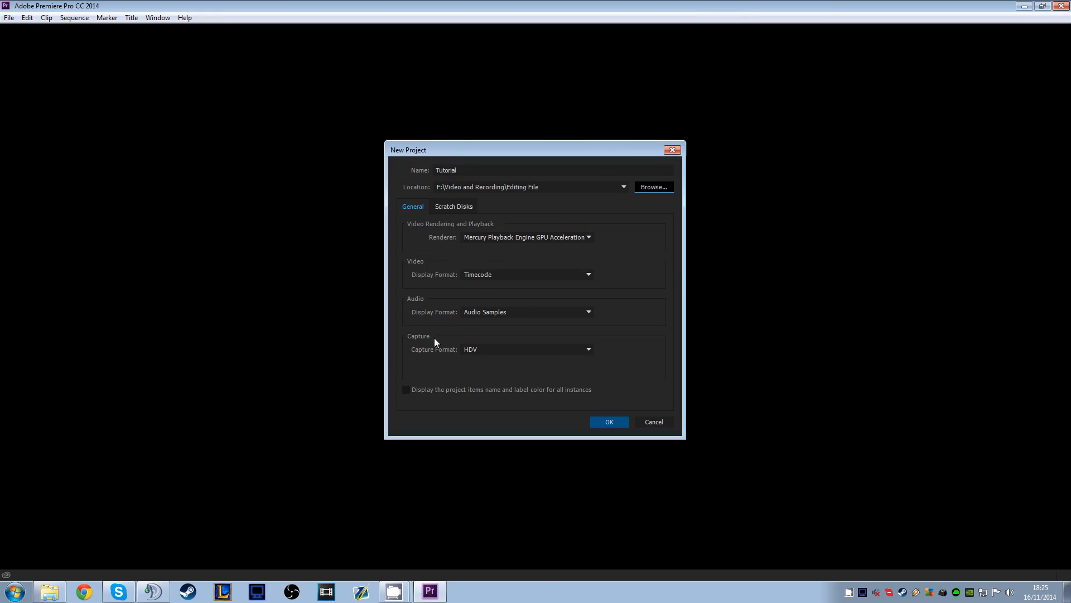
# Try DV as the project's capture format and set it back to HDV
pyautogui.click(483, 348)
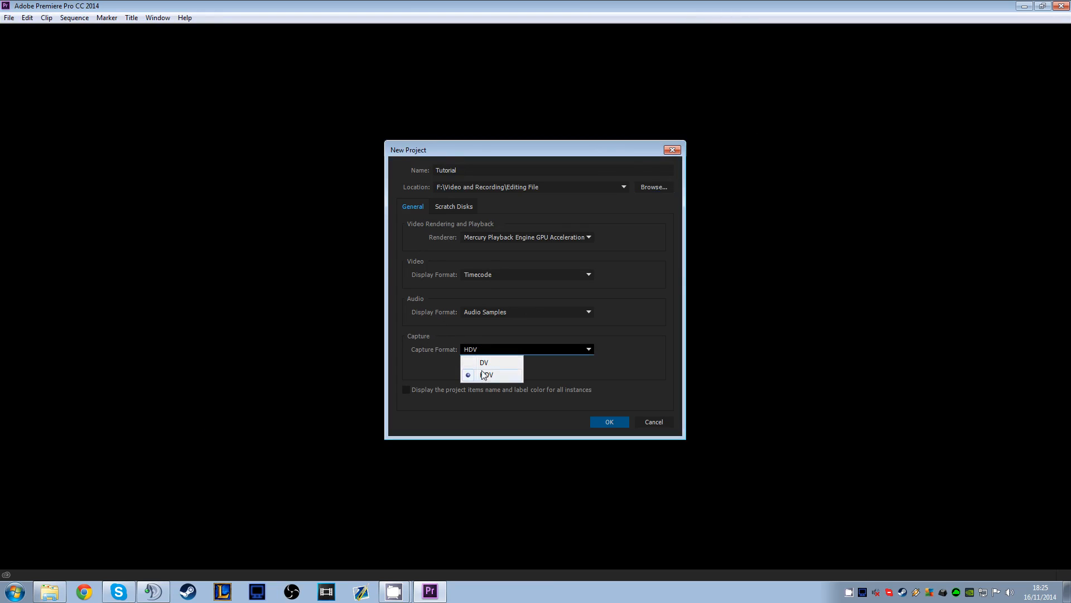
pyautogui.click(484, 363)
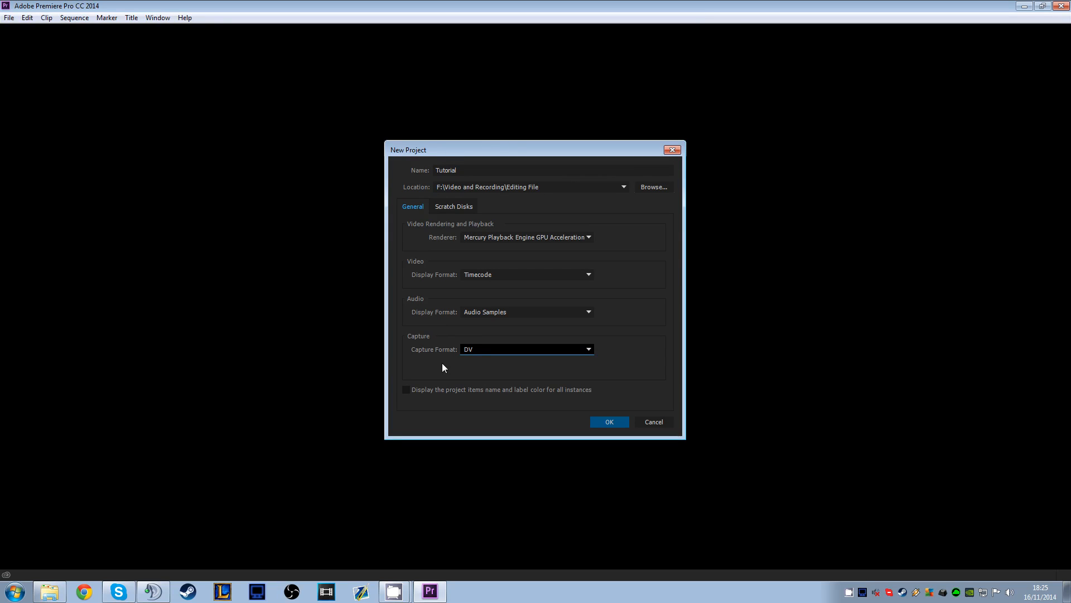
pyautogui.click(474, 350)
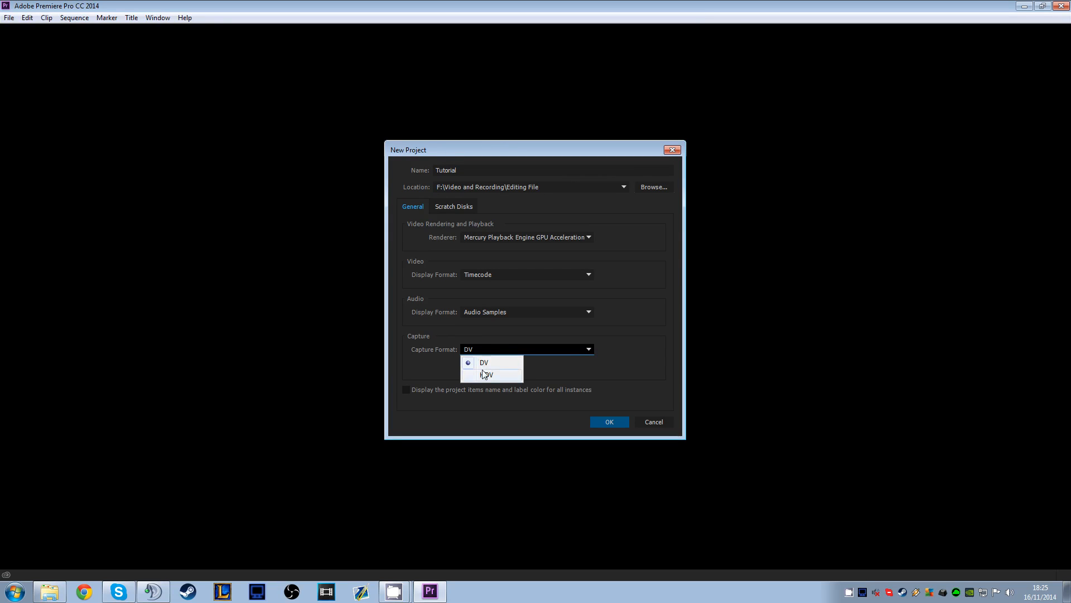
pyautogui.click(483, 372)
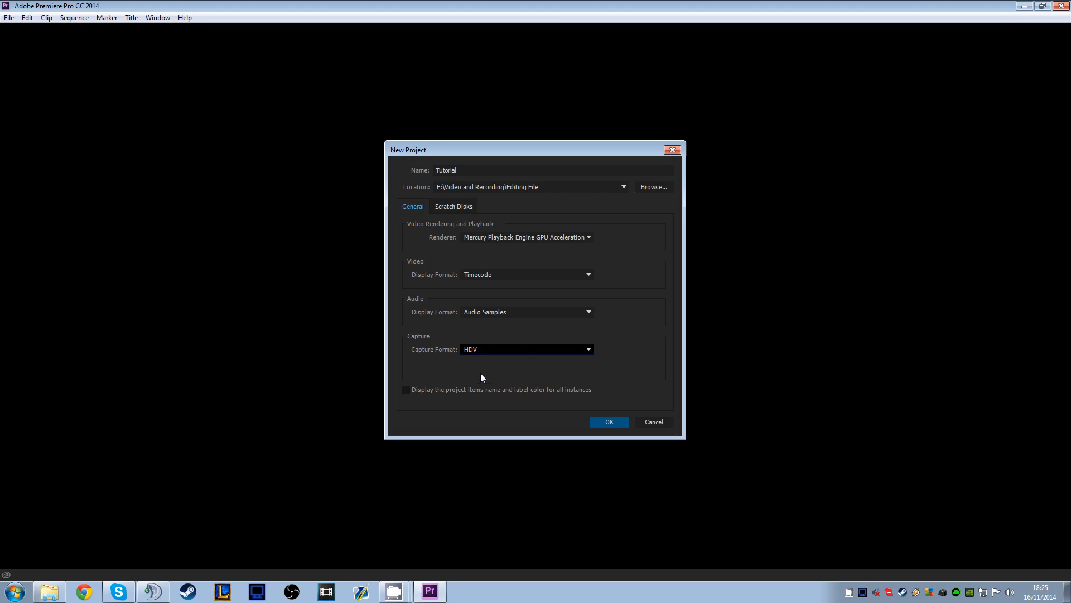
# Review the scratch disk locations and create the project with the current general settings
pyautogui.click(454, 207)
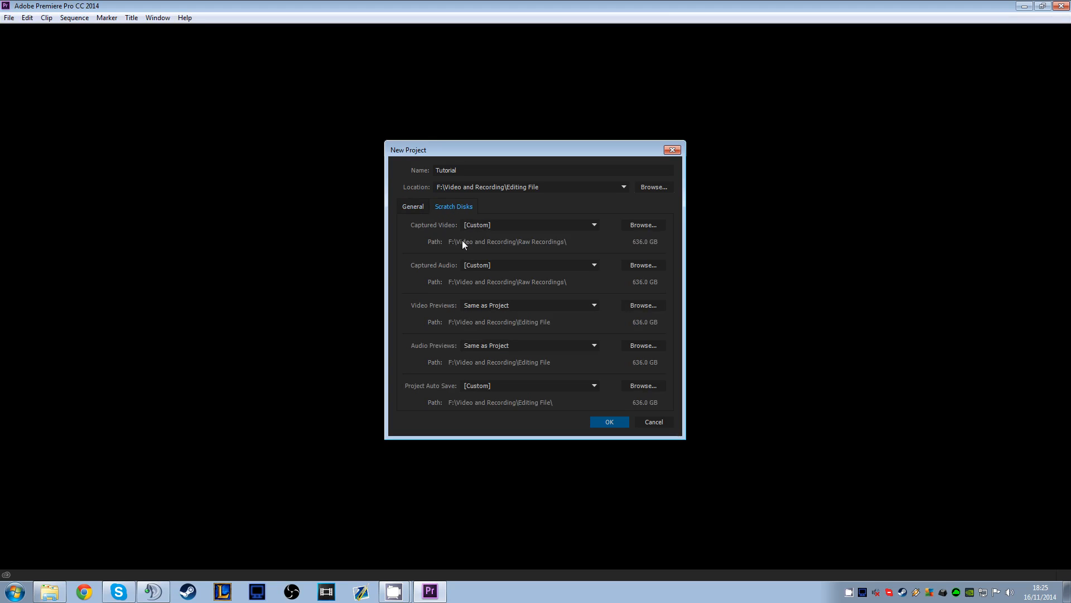
pyautogui.click(414, 207)
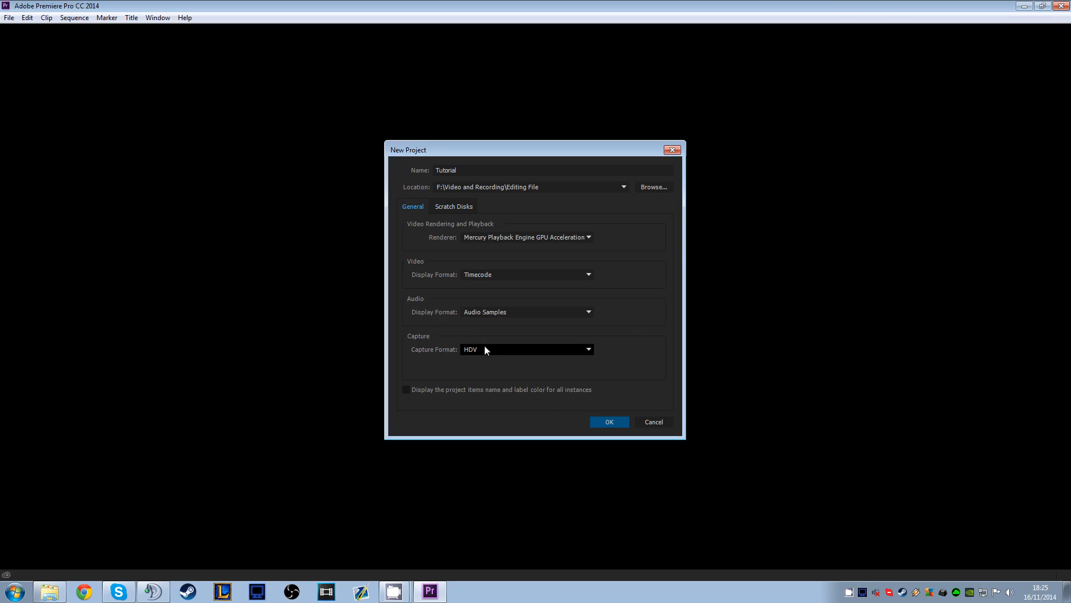
pyautogui.click(611, 423)
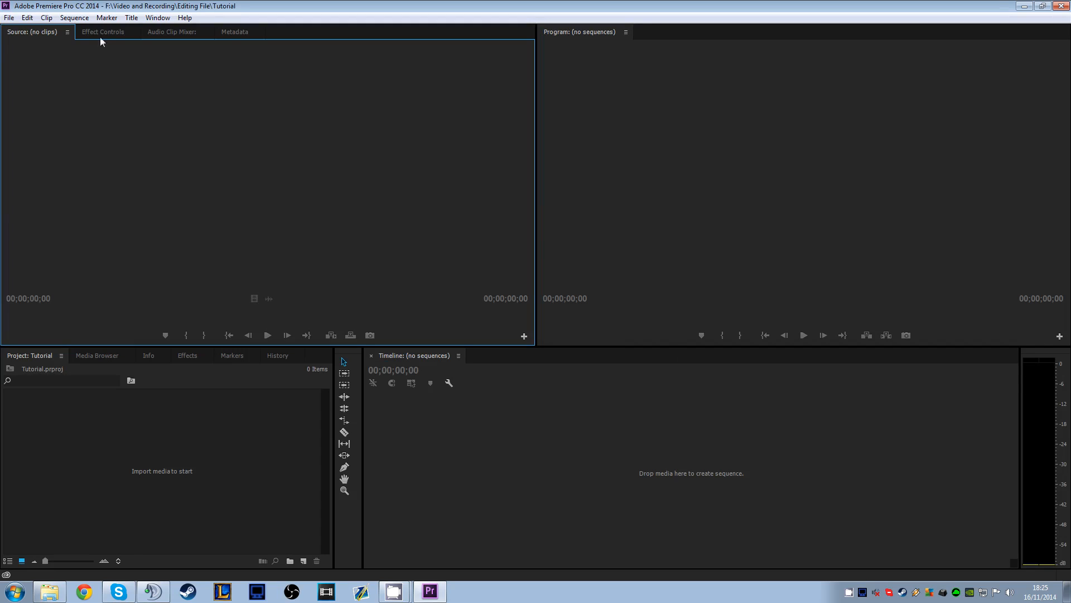
pyautogui.click(74, 17)
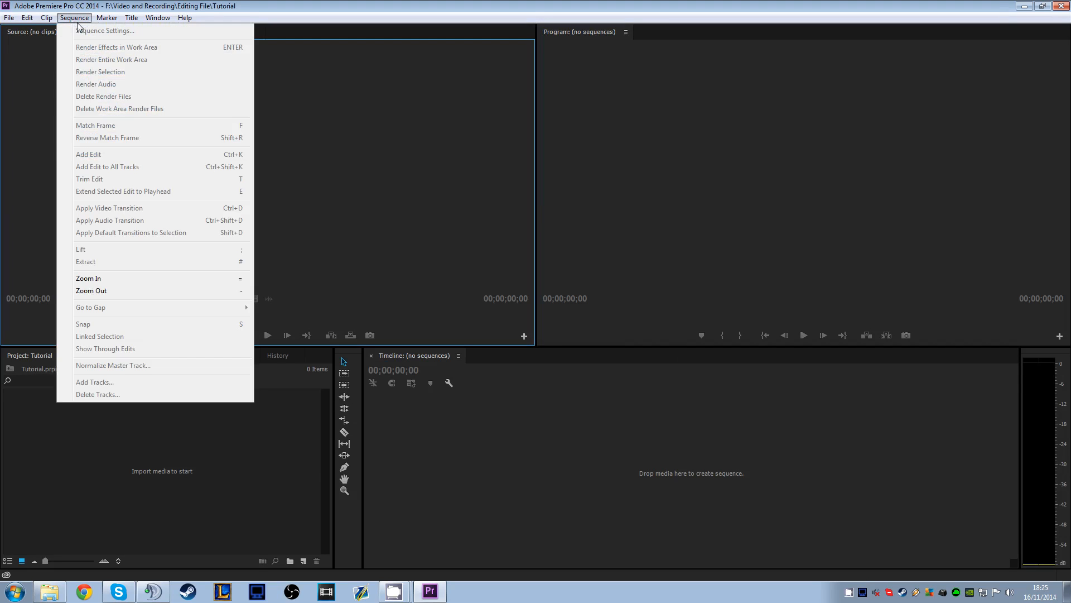
pyautogui.click(278, 215)
pyautogui.click(249, 433)
pyautogui.click(49, 589)
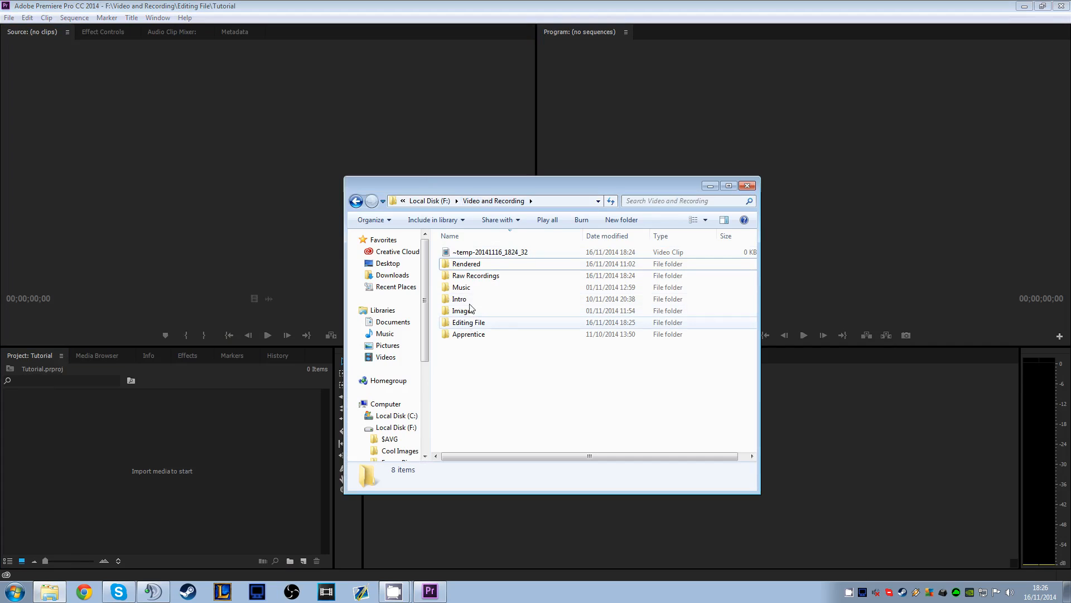
pyautogui.click(466, 276)
pyautogui.doubleClick(466, 276)
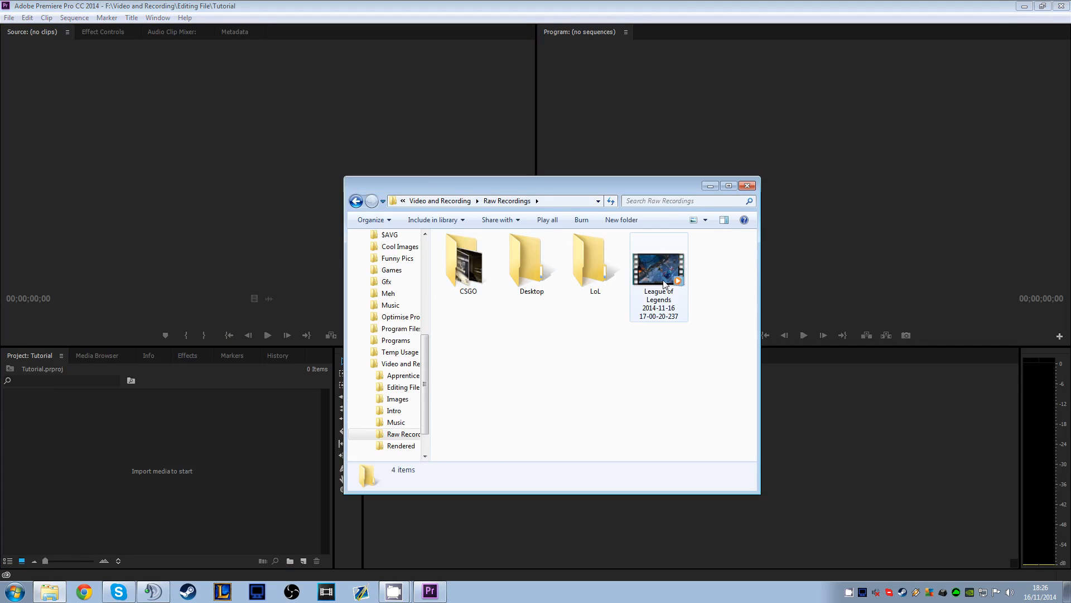
pyautogui.doubleClick(458, 270)
pyautogui.moveTo(558, 185); pyautogui.dragTo(718, 129)
pyautogui.moveTo(628, 195); pyautogui.dragTo(248, 437)
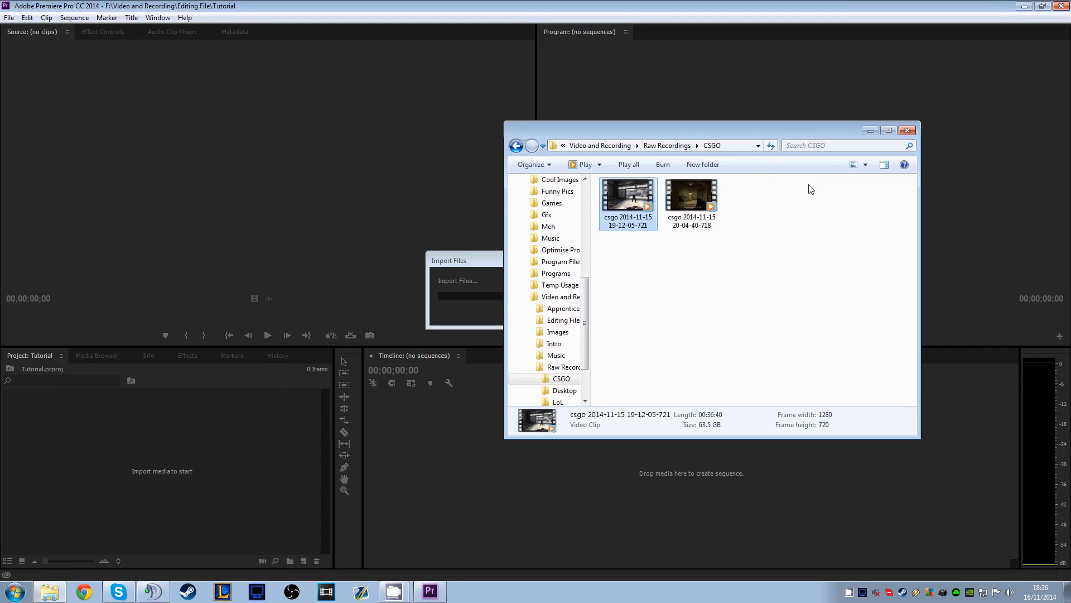
pyautogui.click(872, 130)
pyautogui.moveTo(96, 428); pyautogui.dragTo(427, 449)
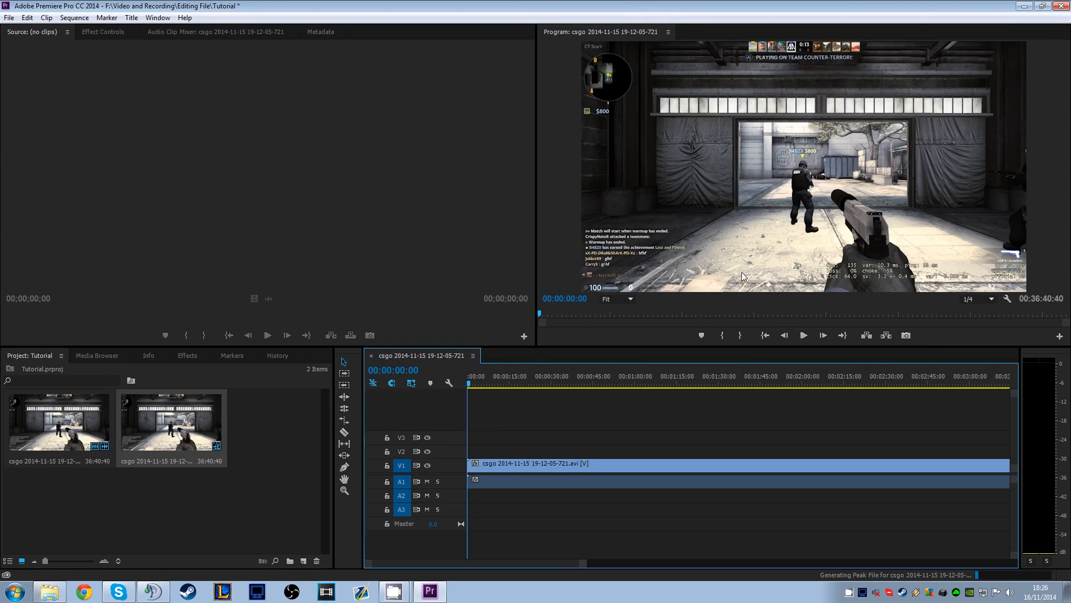
# Open the sequence settings and examine the editing mode, timebase, frame size and pixel aspect ratio
pyautogui.click(75, 18)
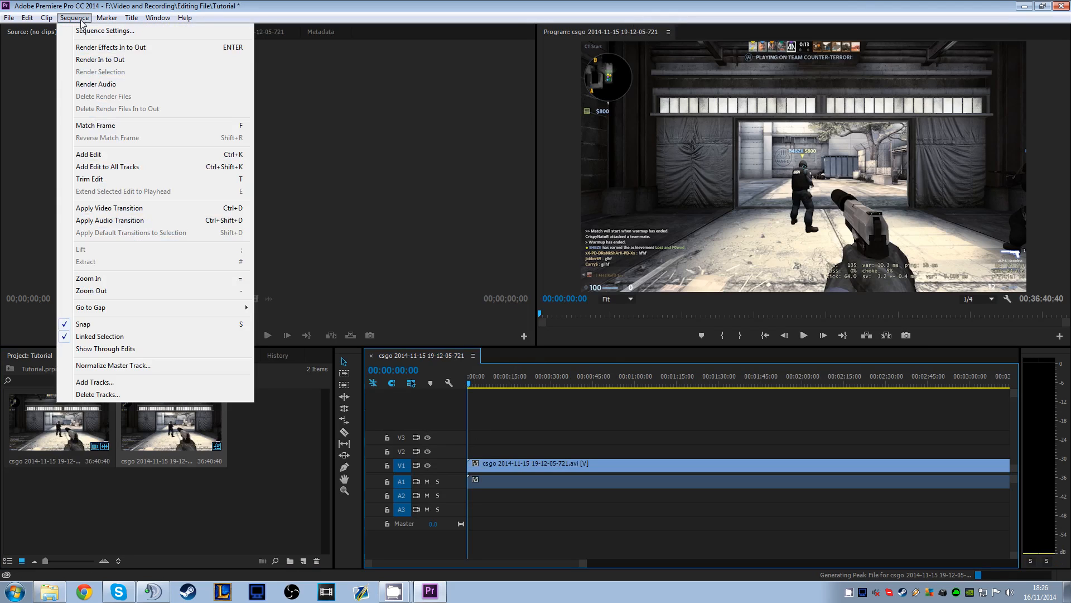
pyautogui.click(81, 29)
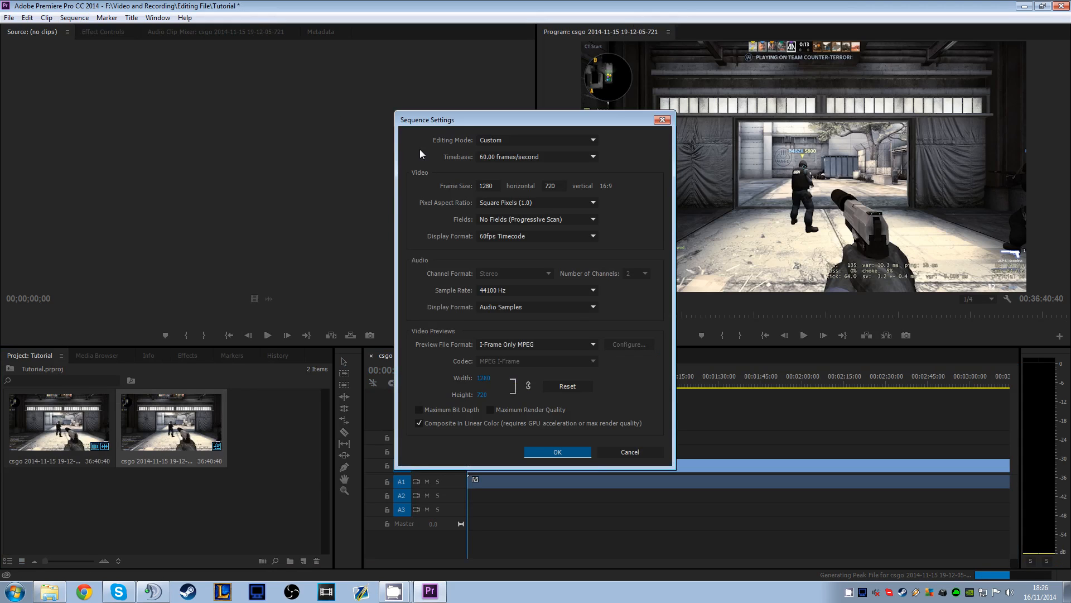
pyautogui.click(494, 139)
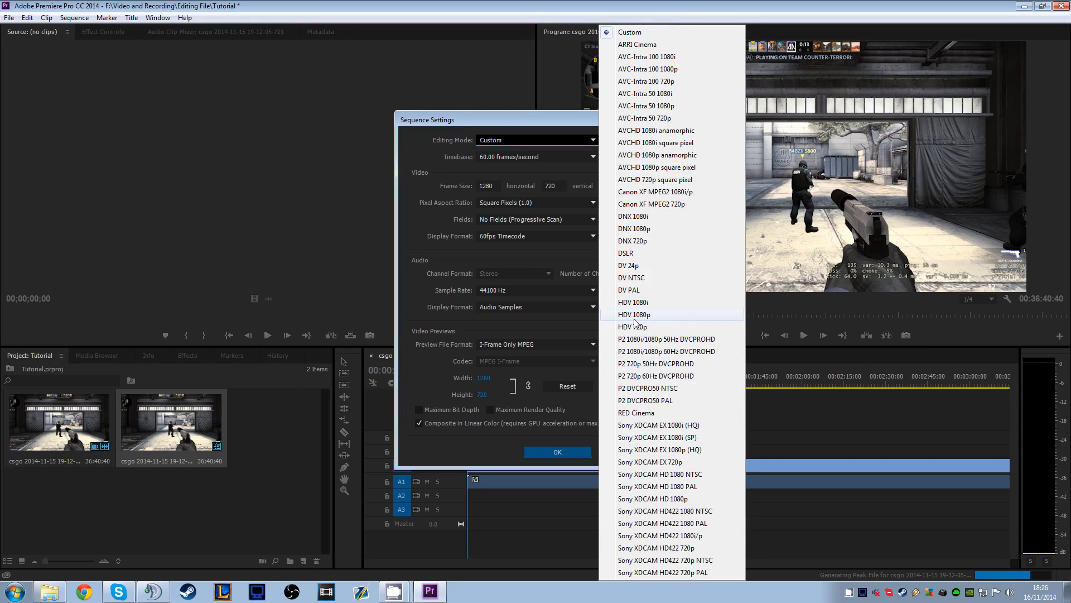
pyautogui.click(425, 199)
pyautogui.click(505, 156)
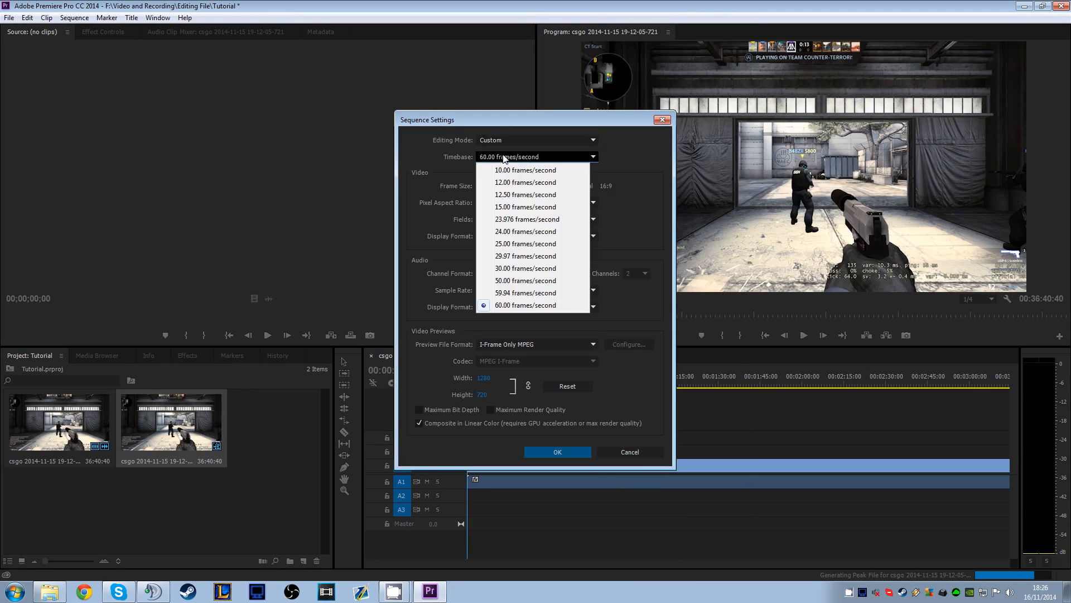
pyautogui.click(503, 158)
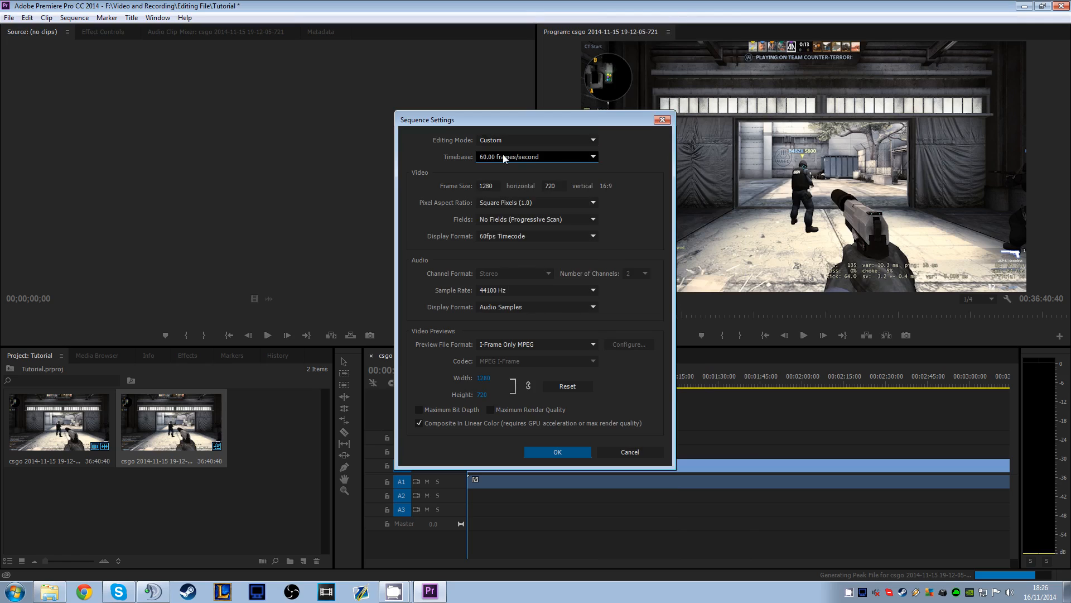
pyautogui.click(493, 185)
pyautogui.click(565, 187)
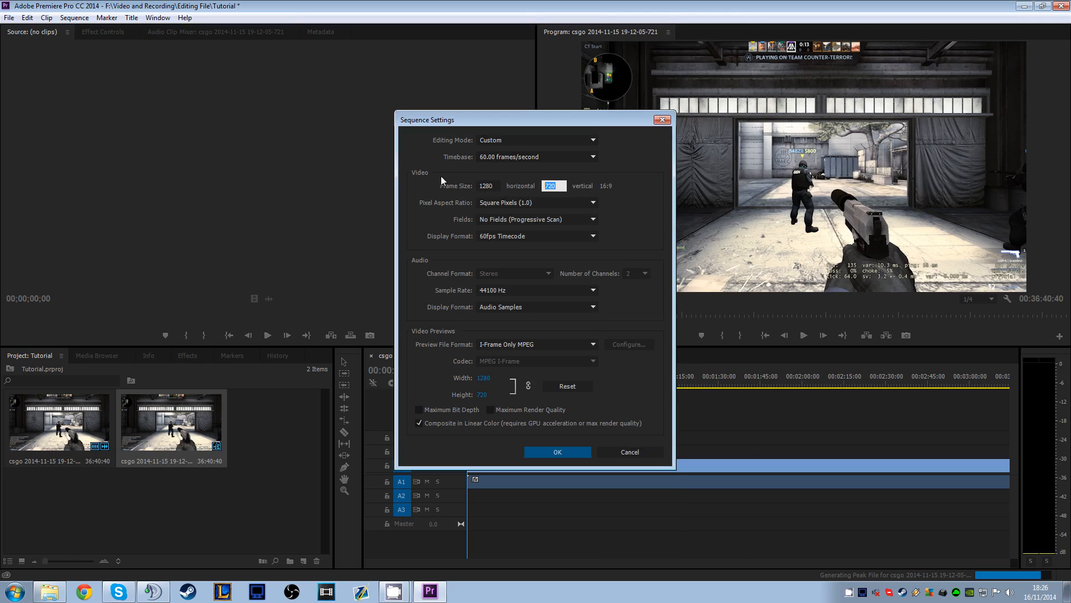
pyautogui.moveTo(495, 185); pyautogui.dragTo(444, 186)
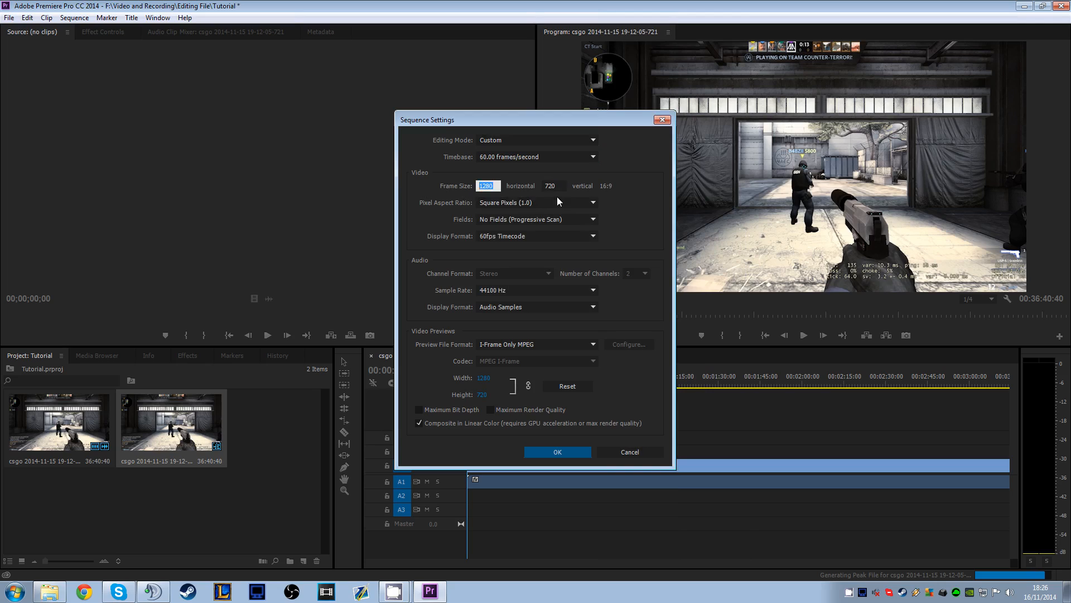
pyautogui.moveTo(559, 186); pyautogui.dragTo(514, 184)
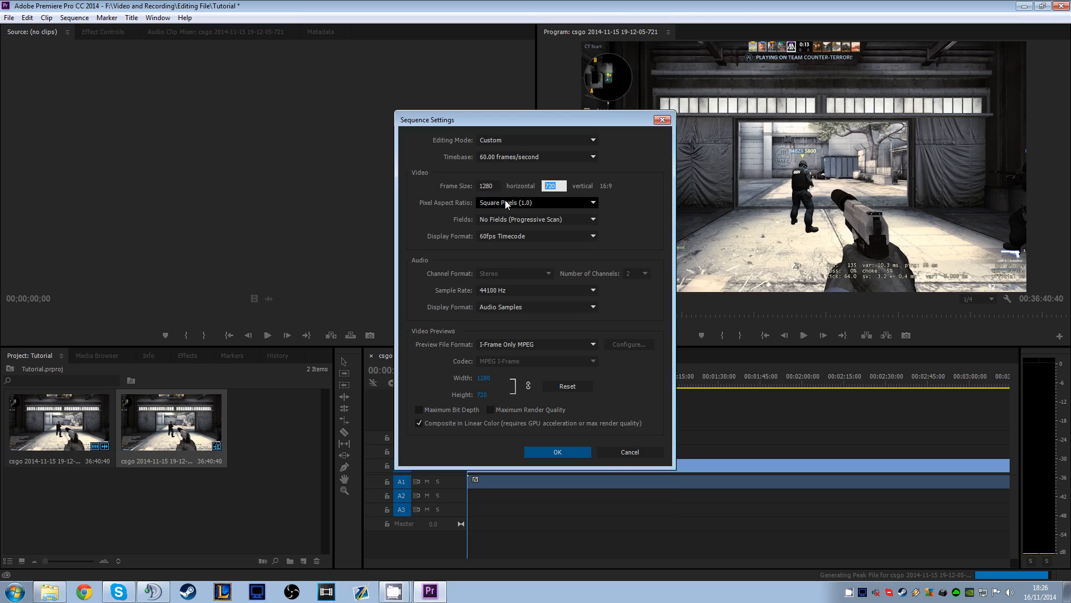
pyautogui.click(466, 202)
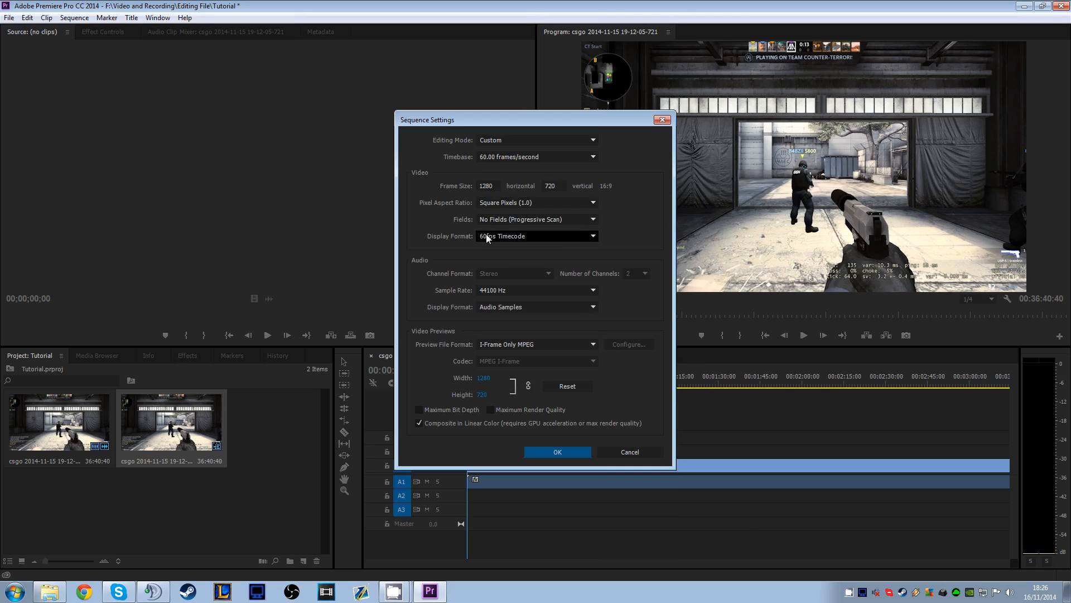
# Try 48000 Hz as the sequence's audio sample rate and return it to 44100 Hz
pyautogui.click(506, 295)
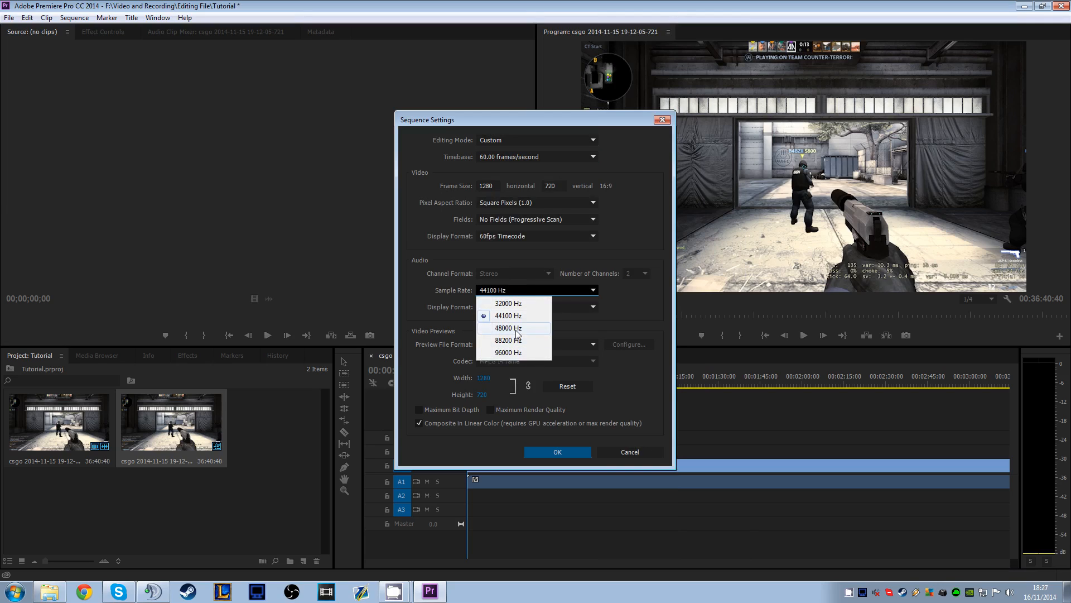
pyautogui.click(508, 315)
pyautogui.click(504, 292)
pyautogui.click(512, 329)
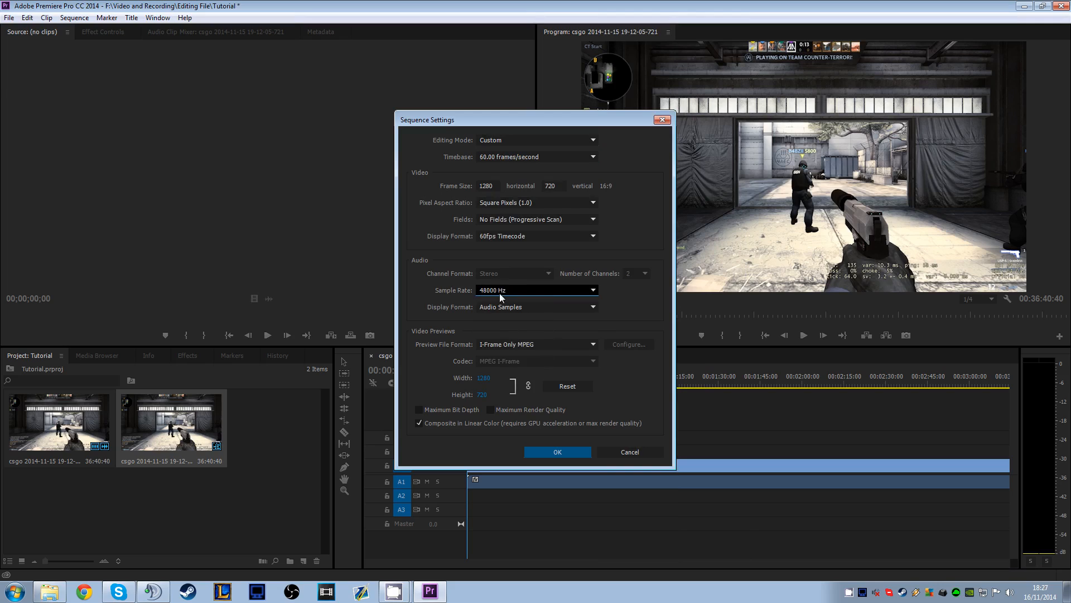
pyautogui.click(502, 295)
pyautogui.click(510, 328)
pyautogui.click(483, 290)
pyautogui.click(453, 303)
pyautogui.click(495, 293)
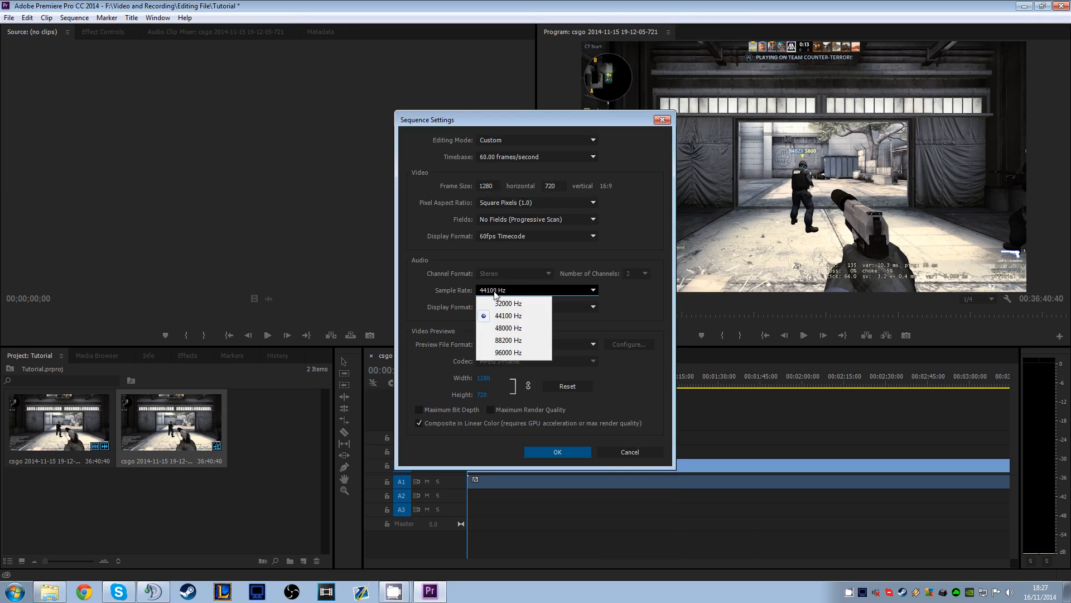
pyautogui.click(493, 292)
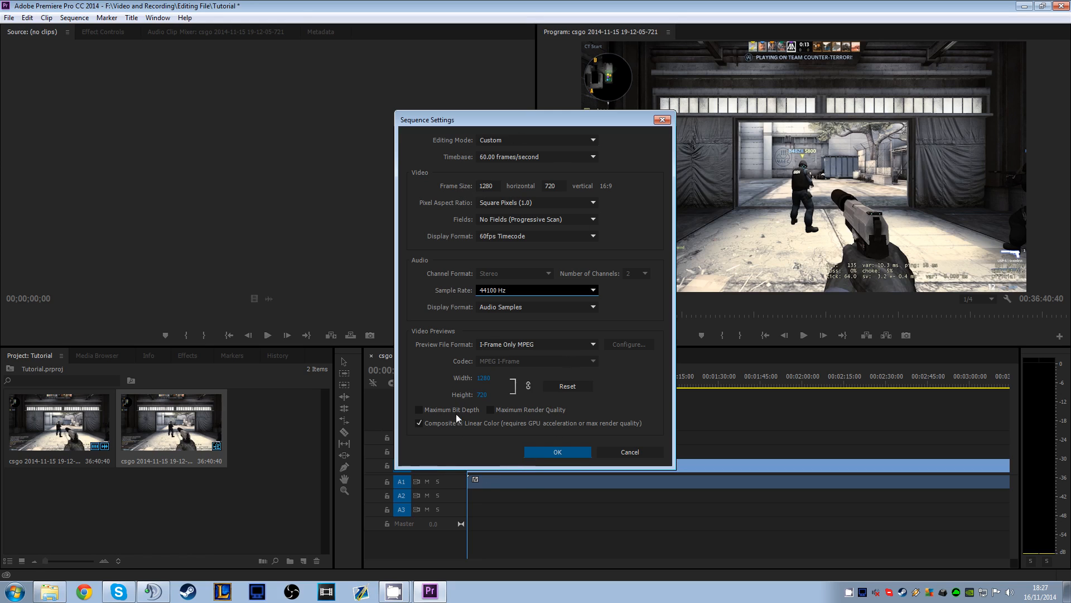
# Try Maximum Render Quality for the video previews, turn it back off, and accept the sequence settings
pyautogui.click(513, 410)
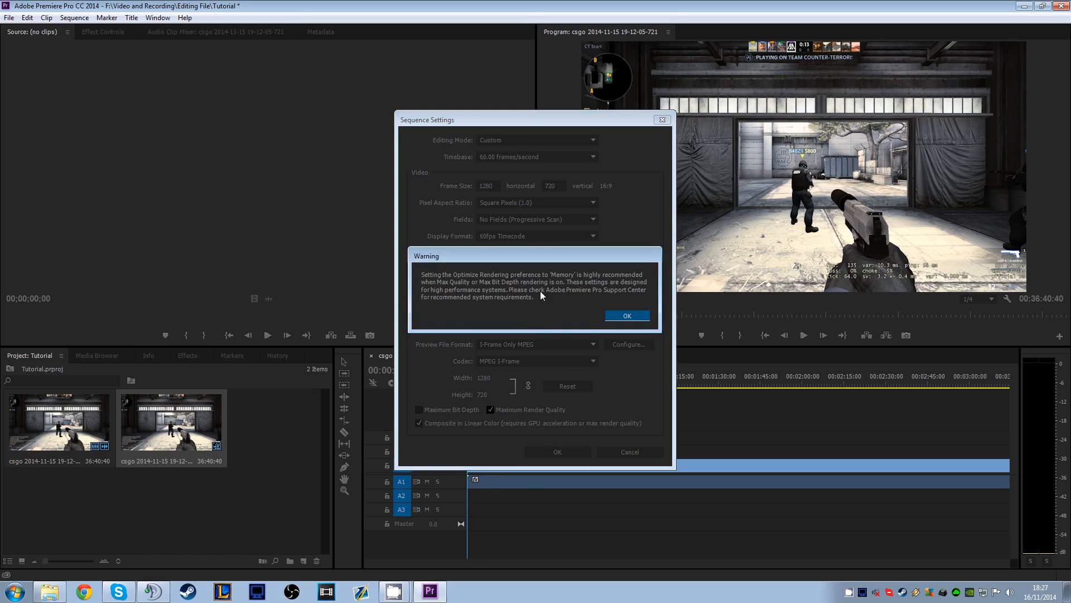
pyautogui.click(625, 316)
pyautogui.click(500, 411)
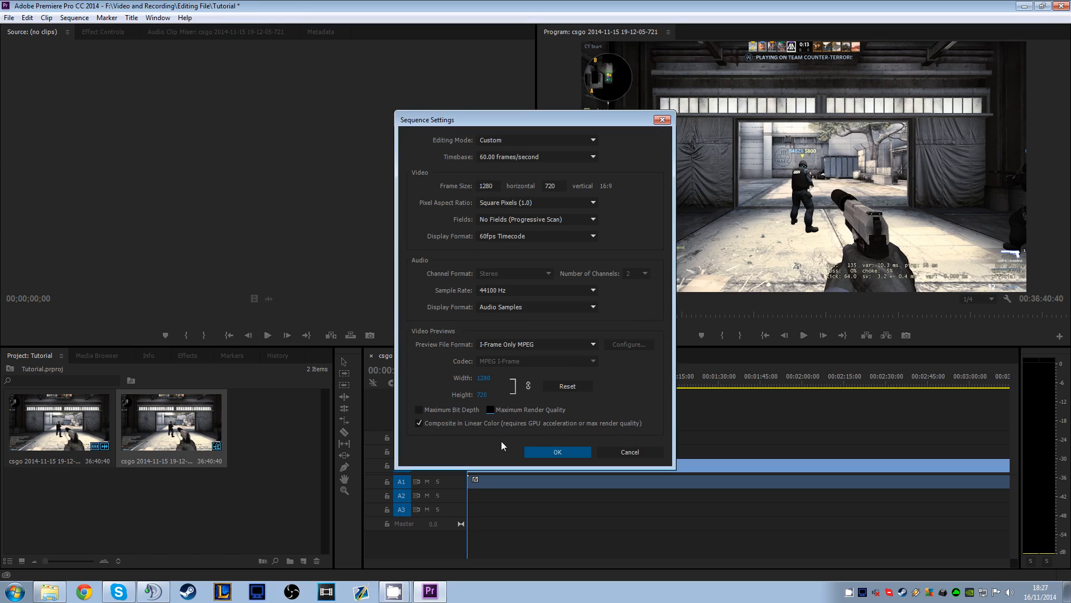
pyautogui.click(544, 450)
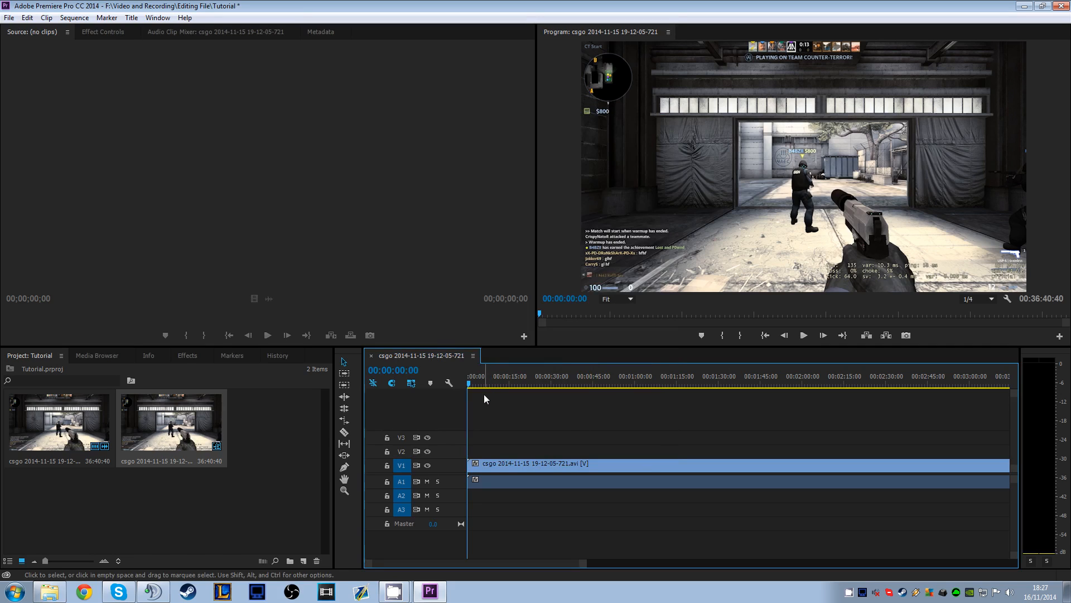
# Reopen the sequence settings to check the timebase and audio sample rate, and leave without making changes
pyautogui.click(74, 18)
pyautogui.click(89, 33)
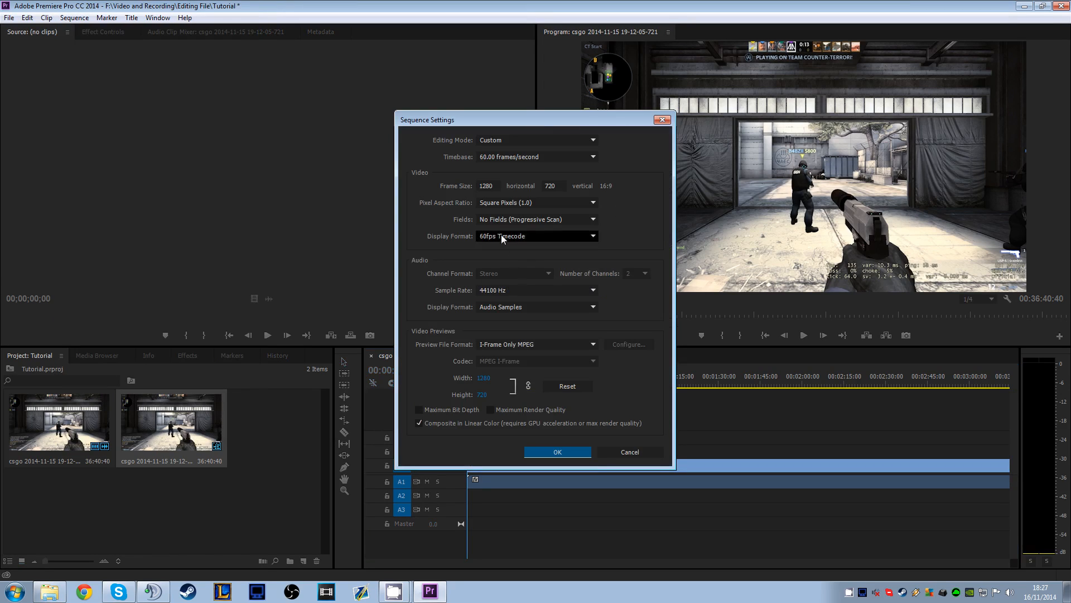
pyautogui.click(514, 158)
pyautogui.click(432, 226)
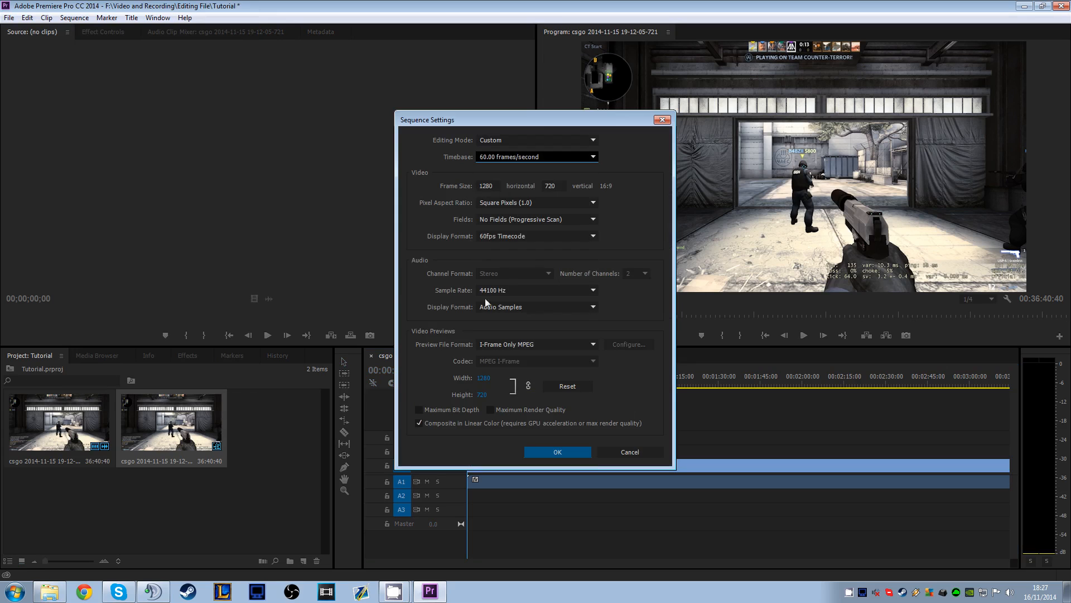
pyautogui.click(630, 452)
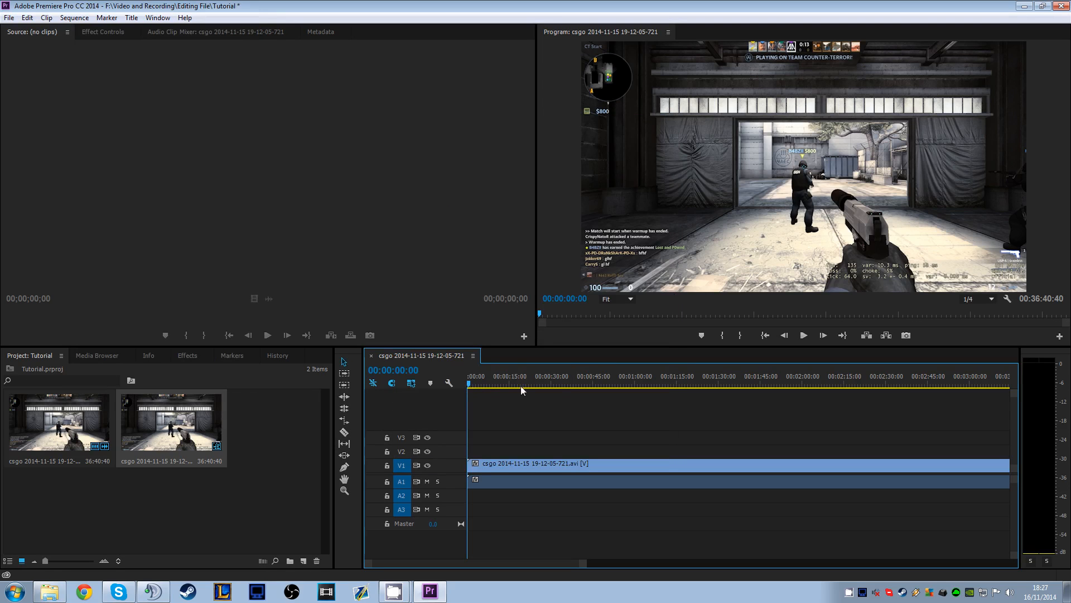
pyautogui.moveTo(476, 385); pyautogui.dragTo(299, 329)
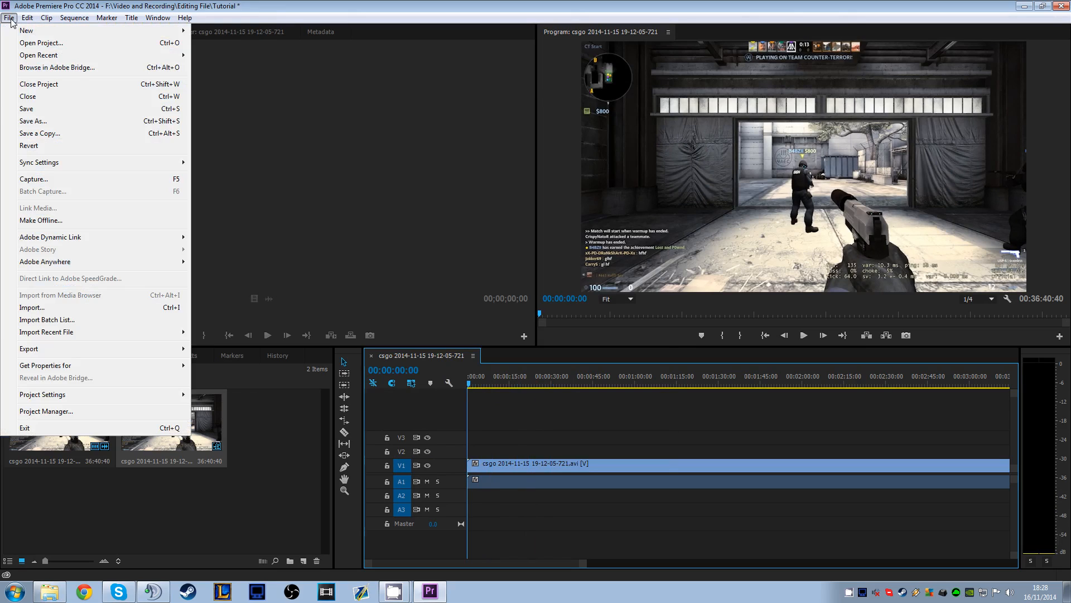
# Open the media export settings for the sequence and set the source range to Entire Sequence
pyautogui.moveTo(64, 353)
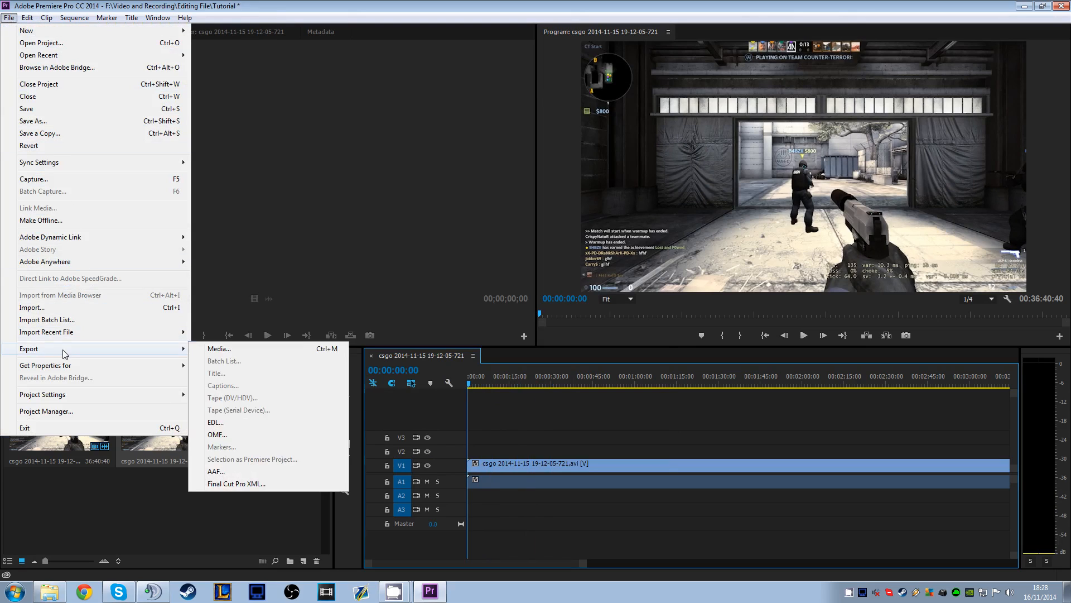
pyautogui.click(232, 349)
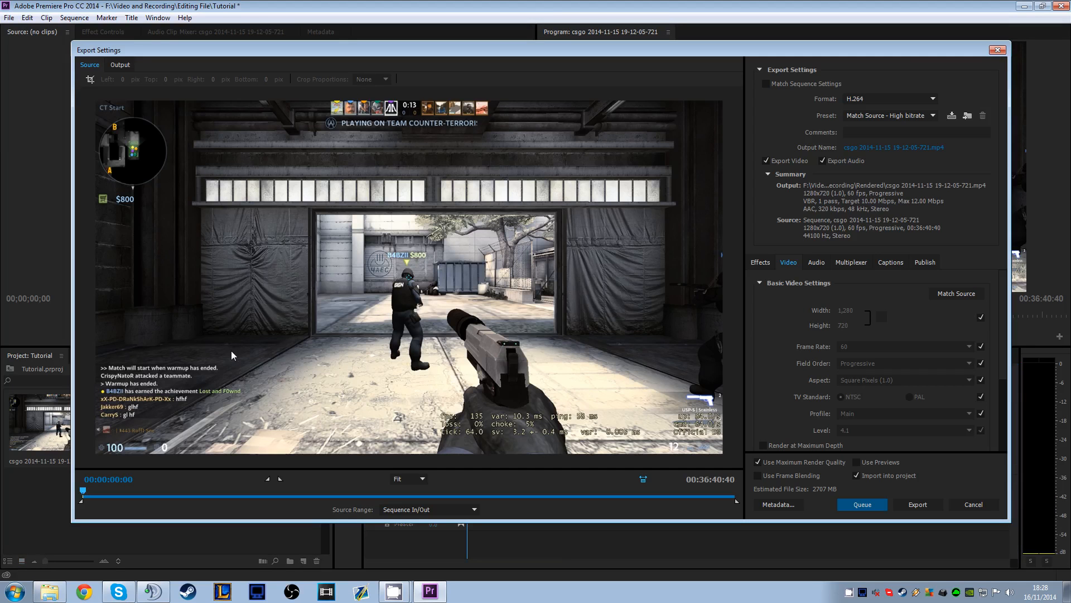
pyautogui.moveTo(491, 54); pyautogui.dragTo(498, 55)
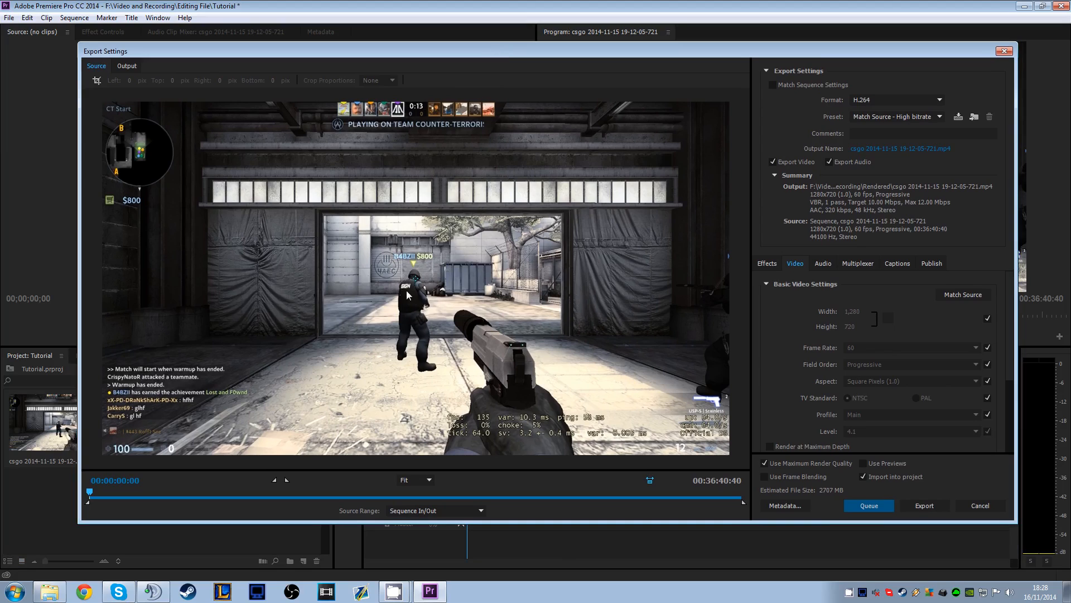
pyautogui.click(449, 514)
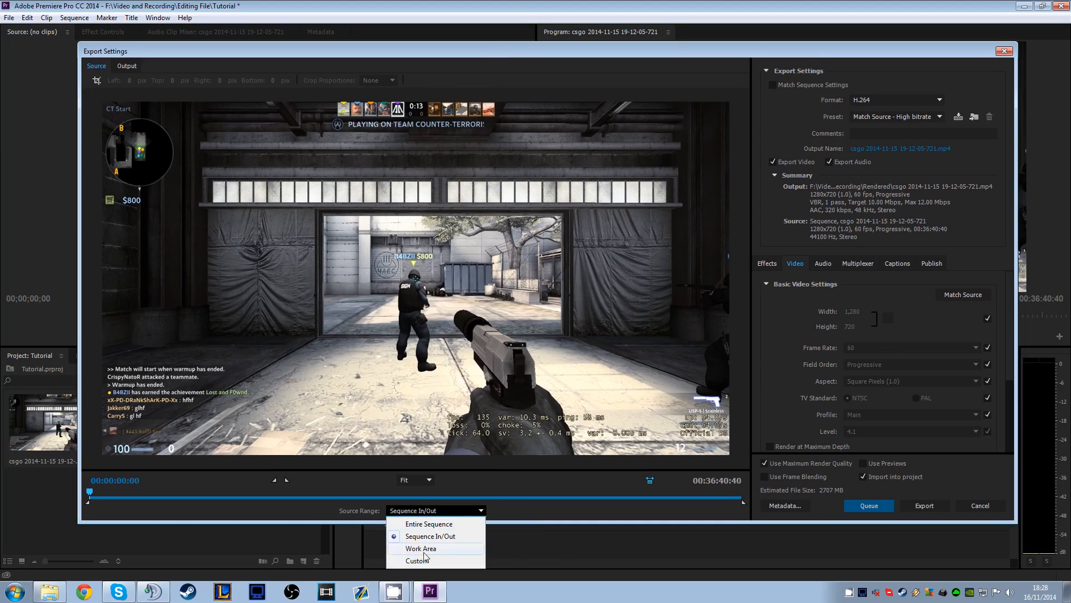
pyautogui.click(424, 521)
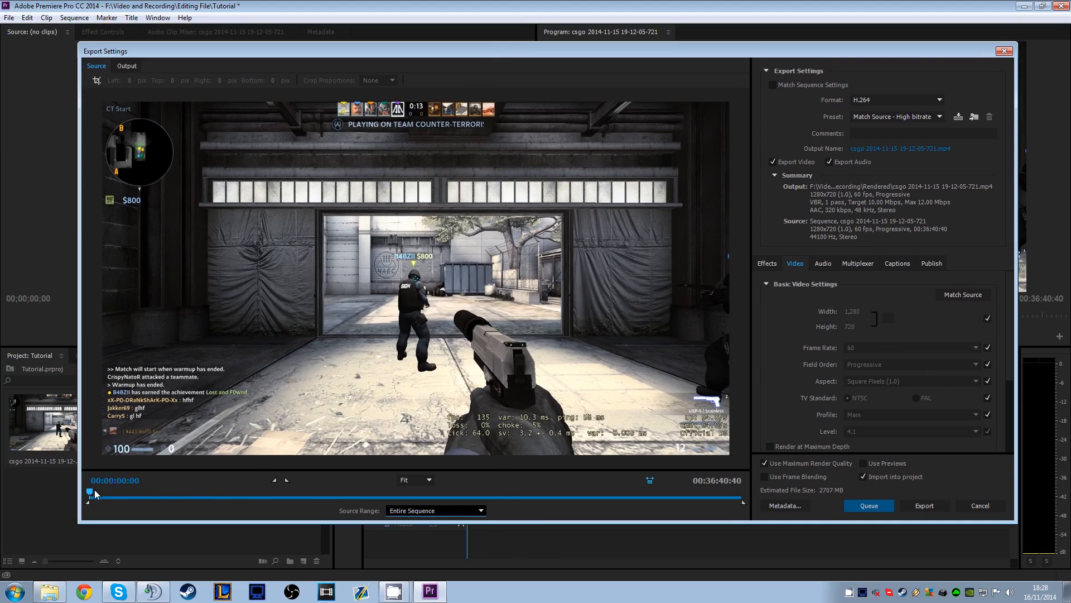
pyautogui.click(146, 496)
pyautogui.moveTo(146, 495); pyautogui.dragTo(89, 495)
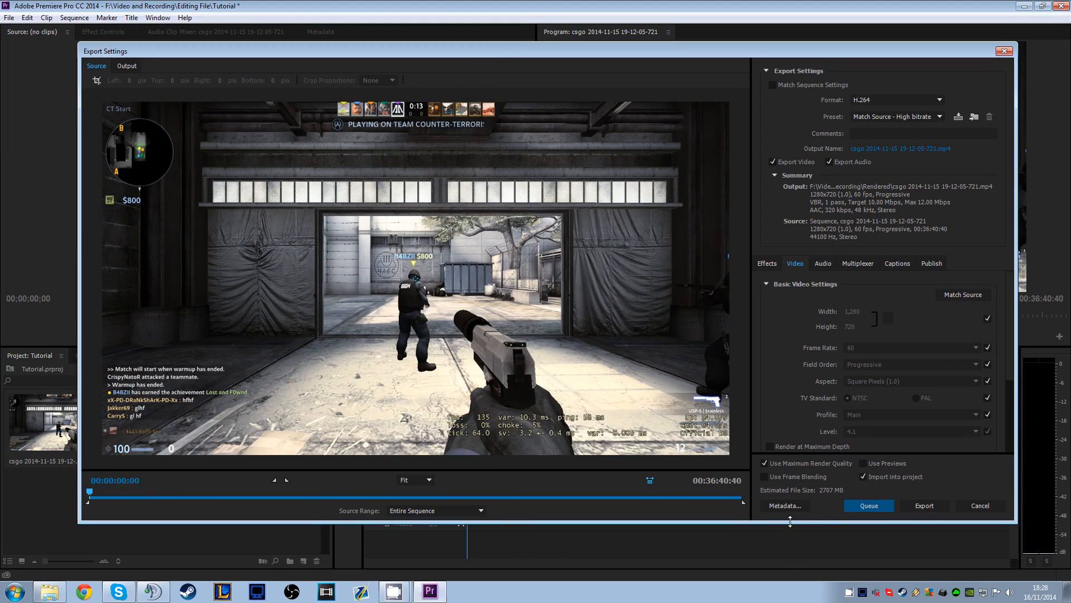
# Enlarge the Export Settings window at its lower, upper and left edges
pyautogui.moveTo(789, 522); pyautogui.dragTo(784, 565)
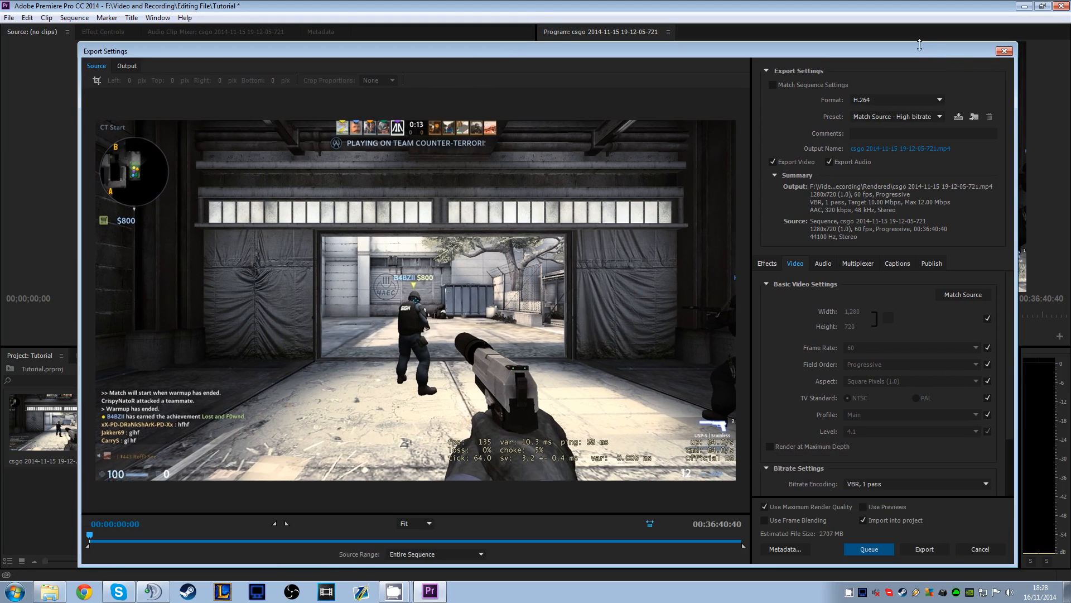
pyautogui.moveTo(922, 42); pyautogui.dragTo(920, 13)
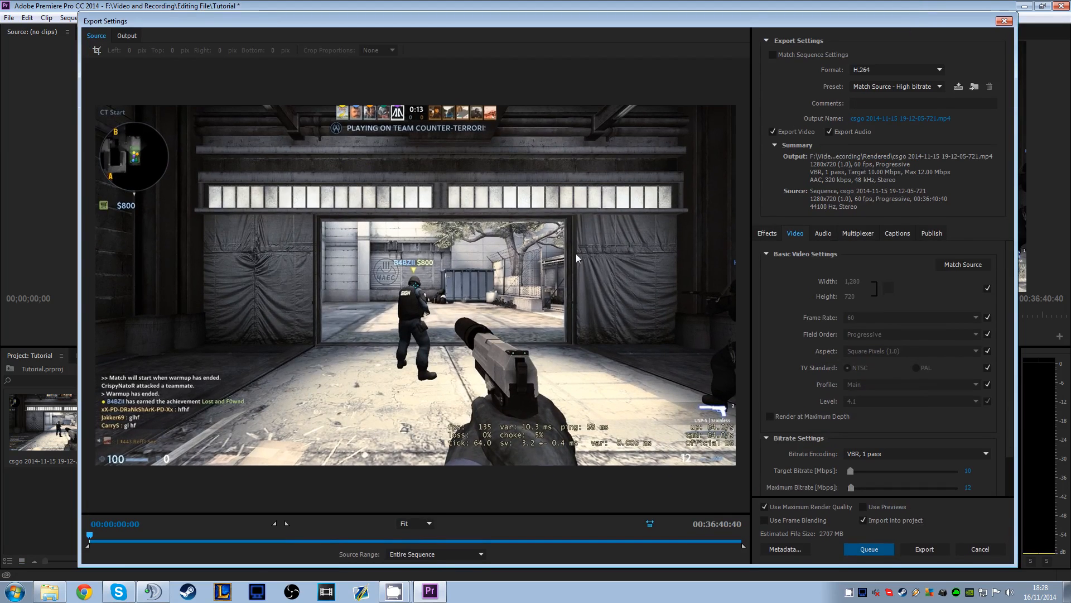
pyautogui.moveTo(77, 266); pyautogui.dragTo(26, 266)
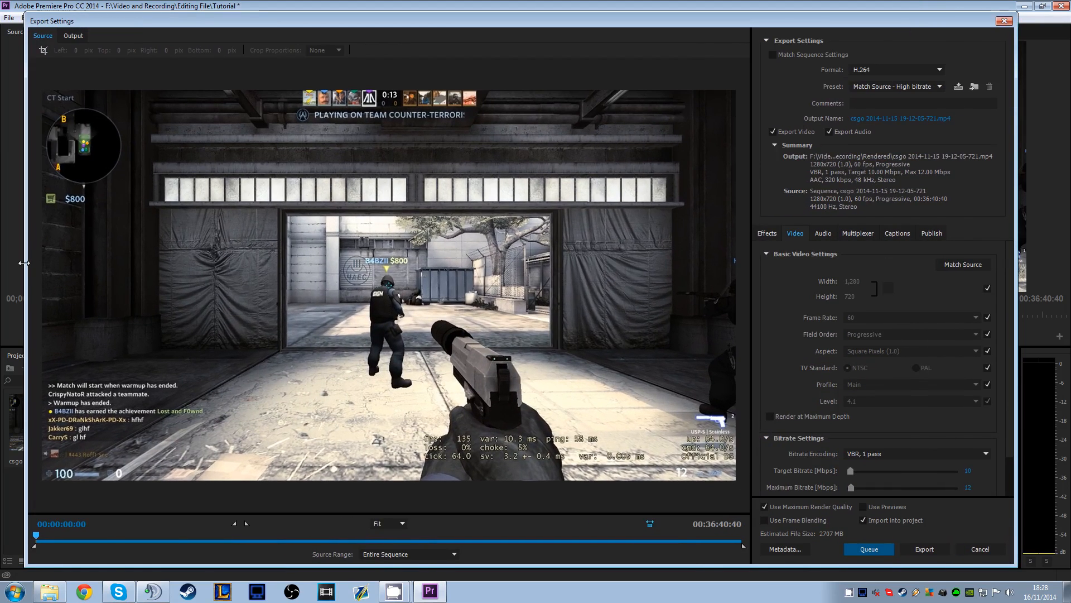
# Check the export format list, keeping H.264, and try the HD 720p 29.97 preset
pyautogui.click(876, 69)
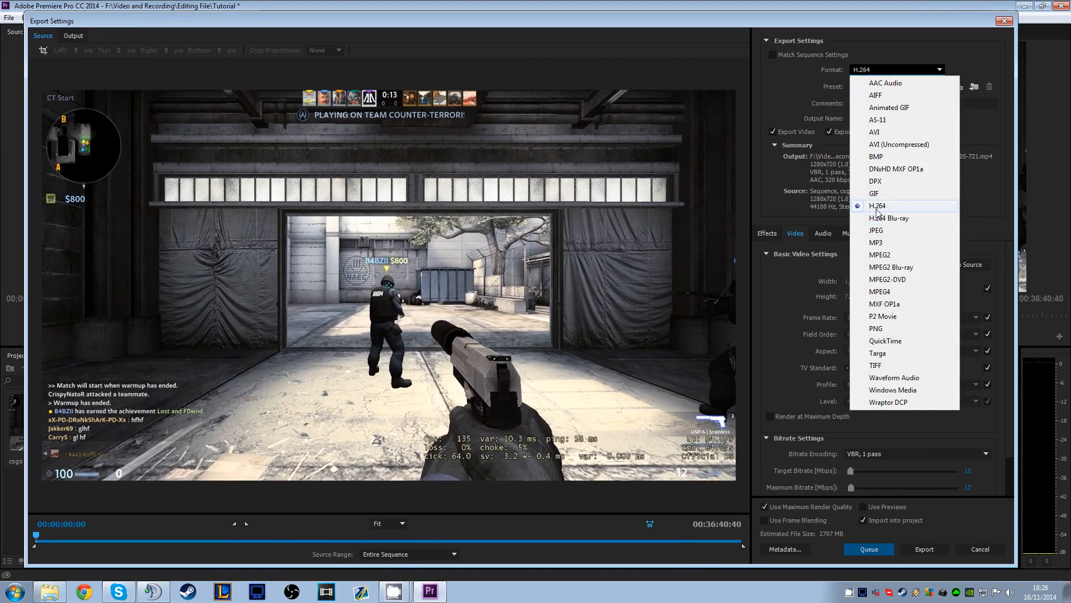
pyautogui.click(784, 98)
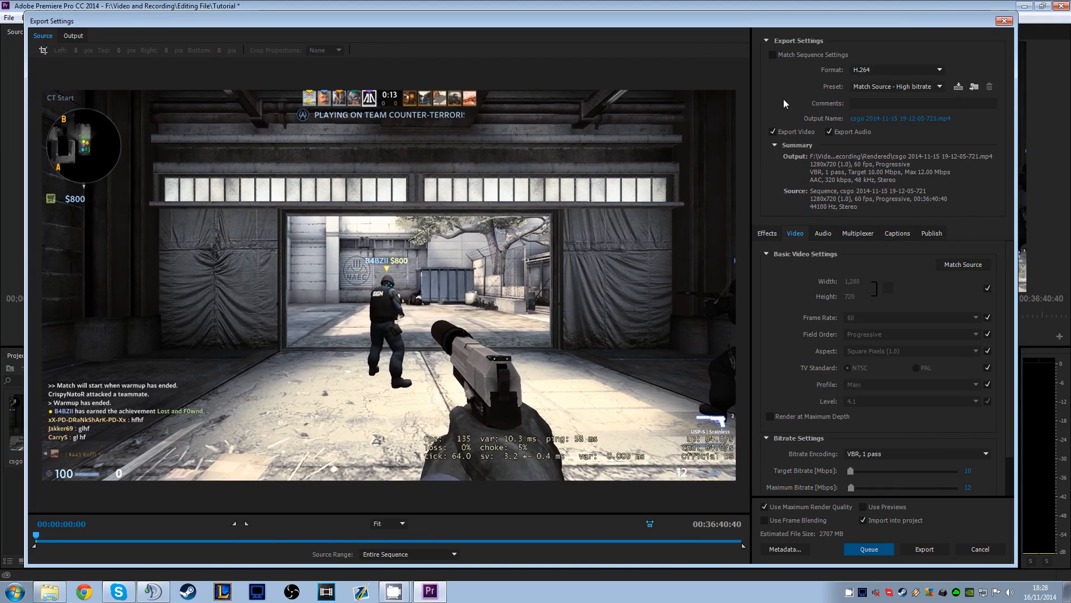
pyautogui.click(920, 85)
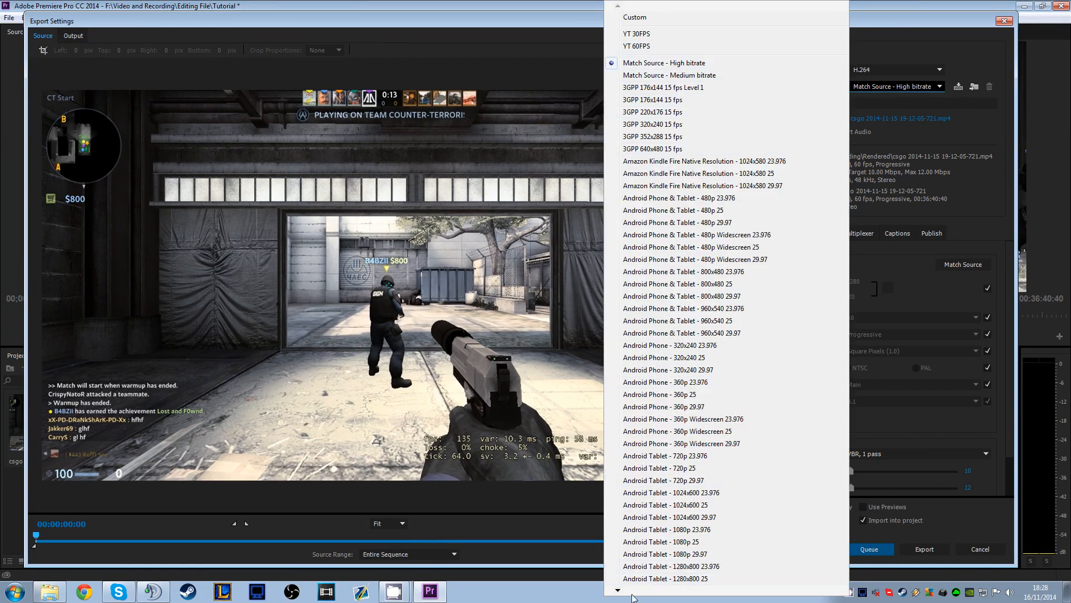
pyautogui.scroll(-10, 635, 592)
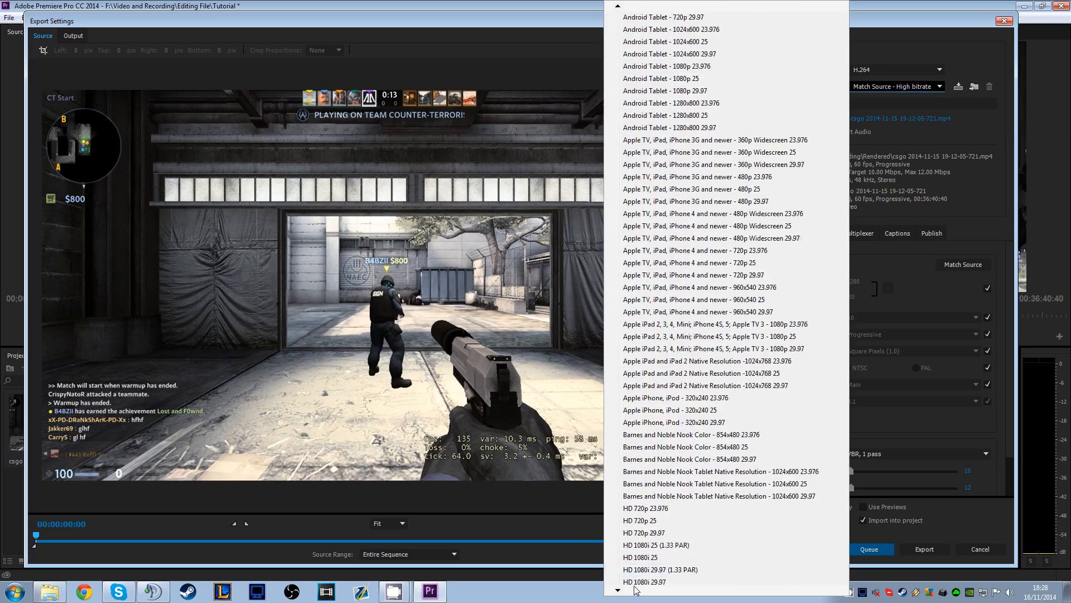
pyautogui.scroll(-10, 635, 592)
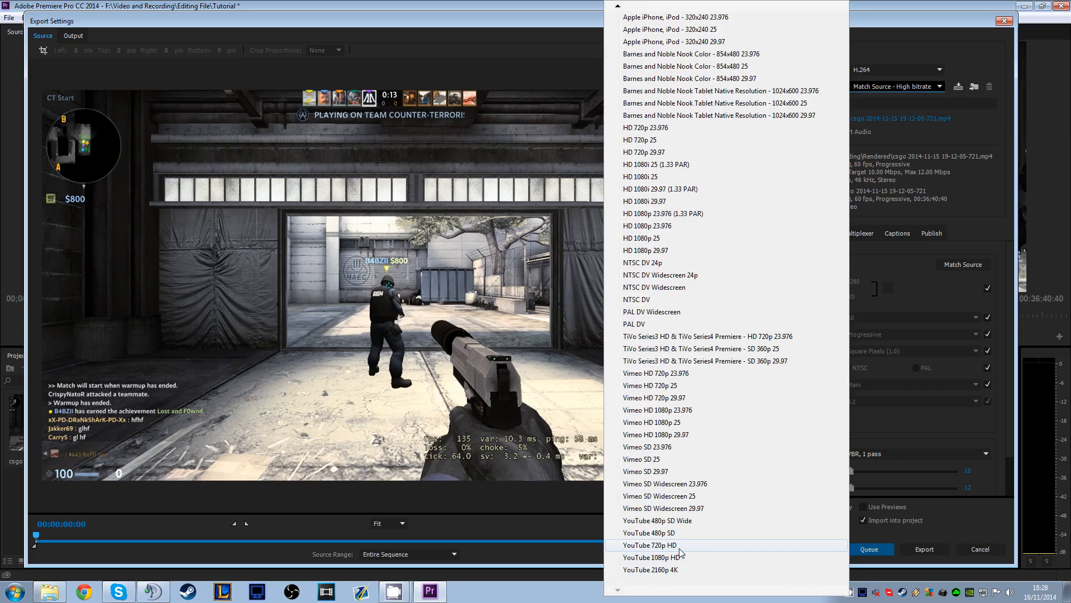
pyautogui.scroll(4, 653, 6)
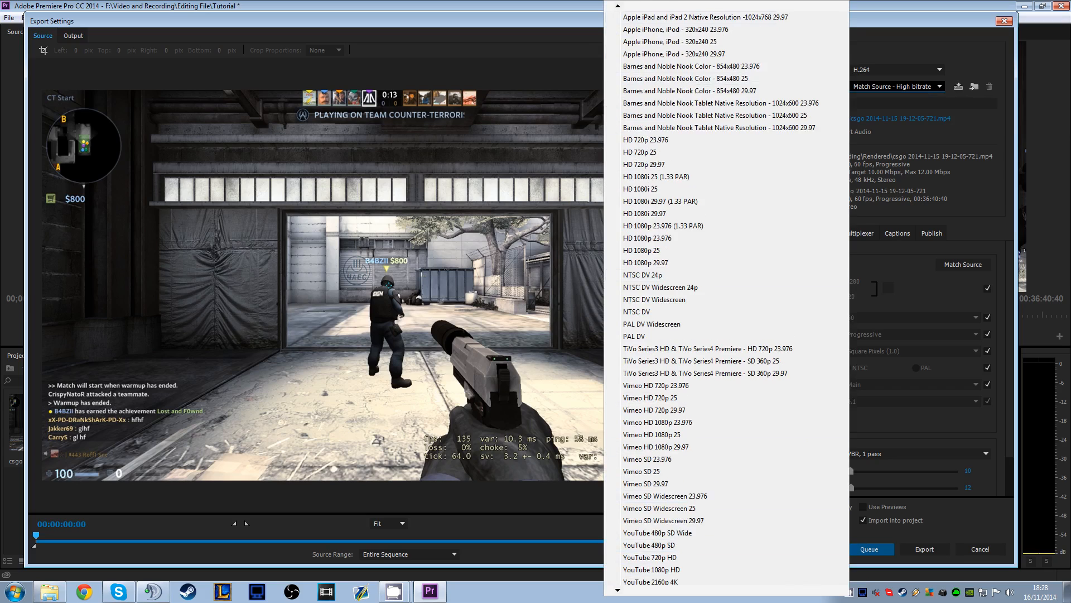
pyautogui.scroll(9, 618, 7)
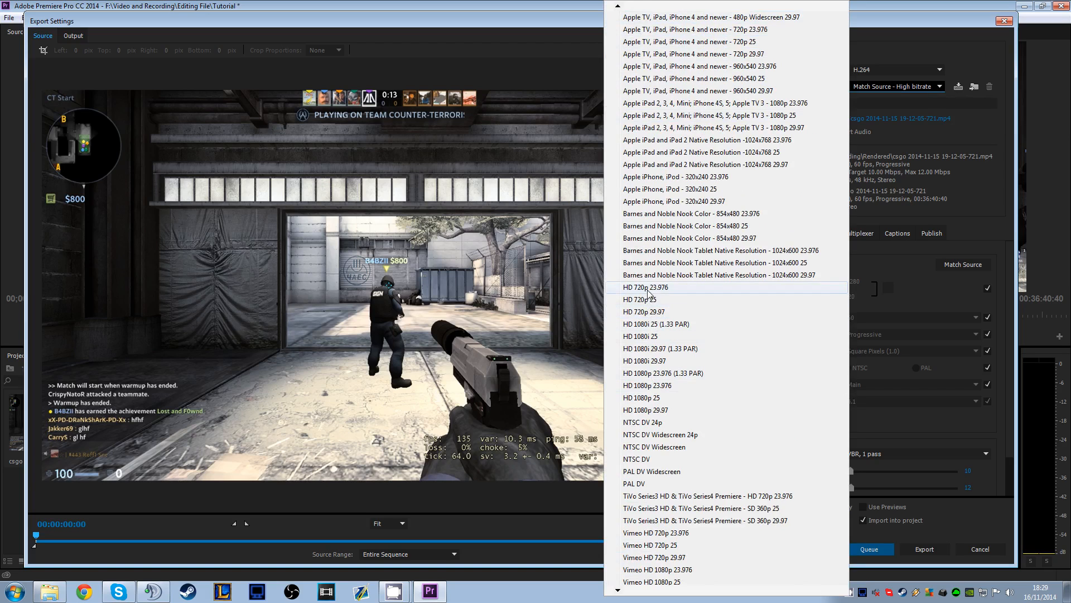
pyautogui.click(648, 311)
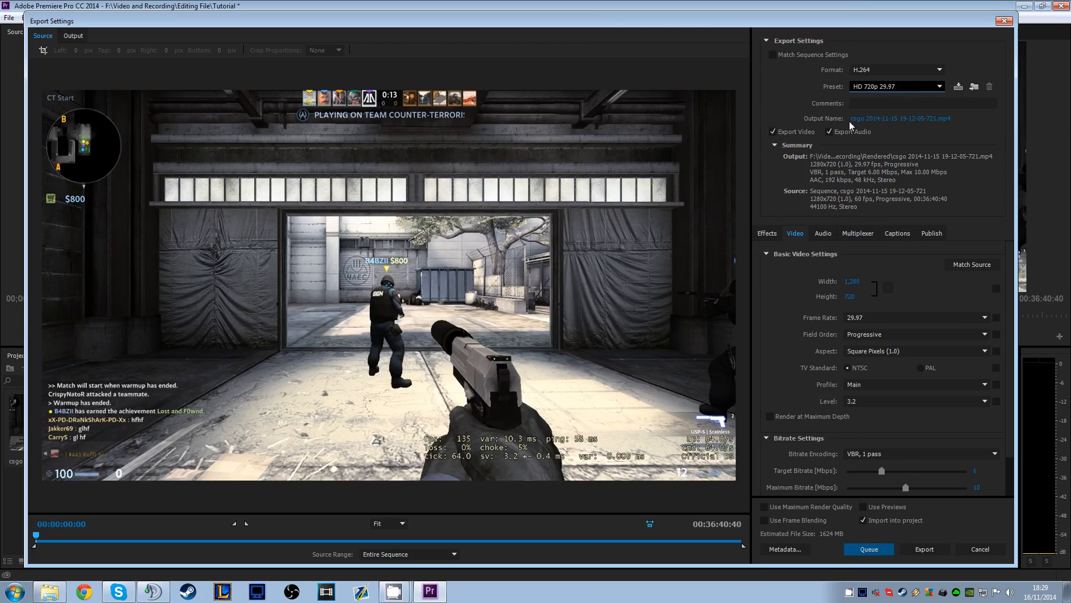
# Try the YT 30FPS export preset and settle on the YT 60FPS preset
pyautogui.click(877, 87)
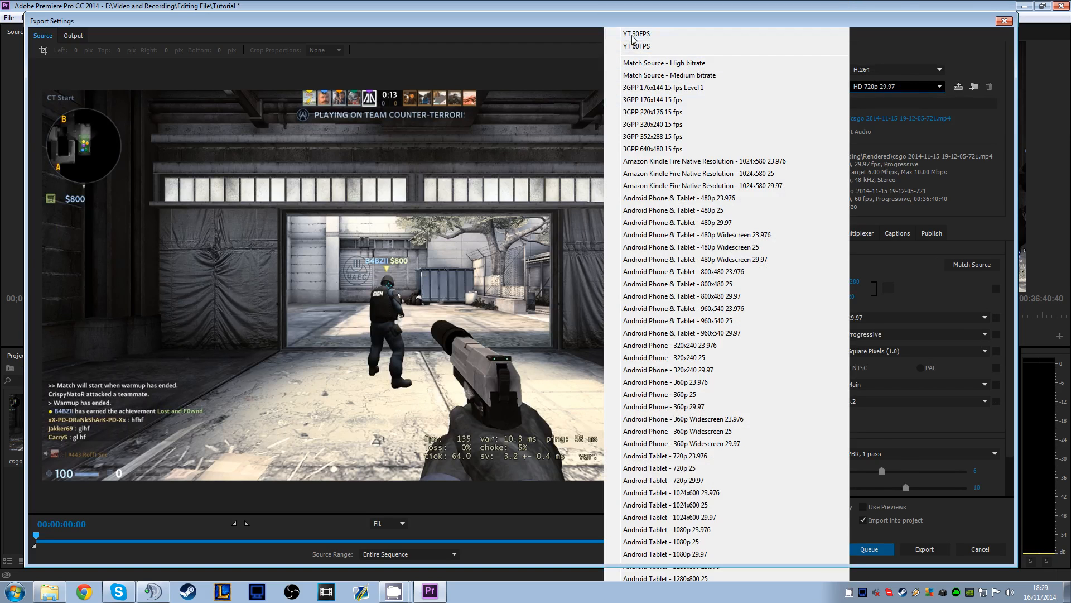
pyautogui.click(637, 33)
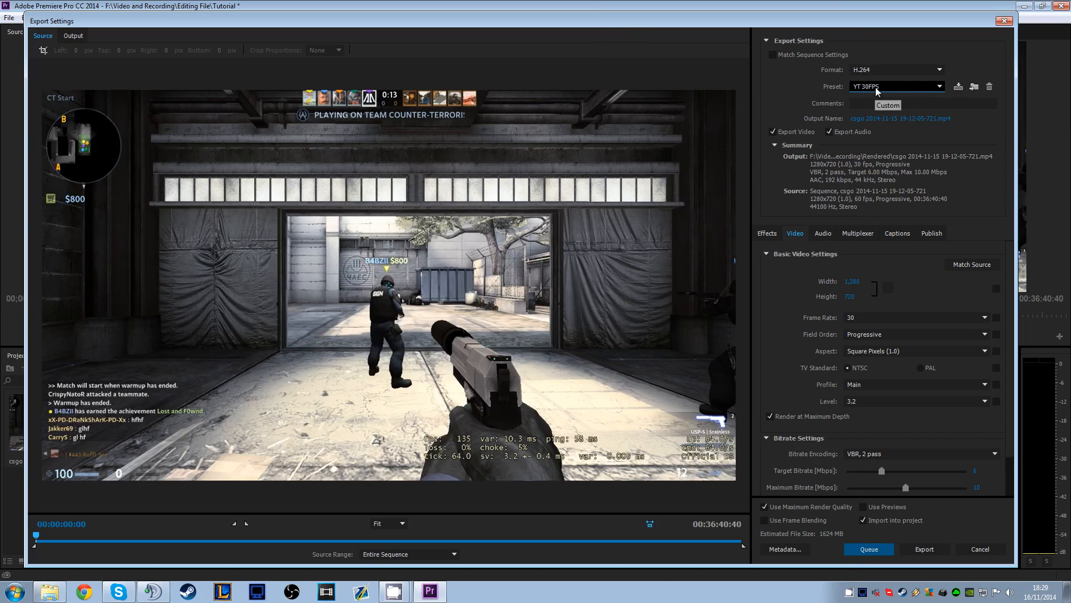
pyautogui.click(877, 89)
pyautogui.click(646, 53)
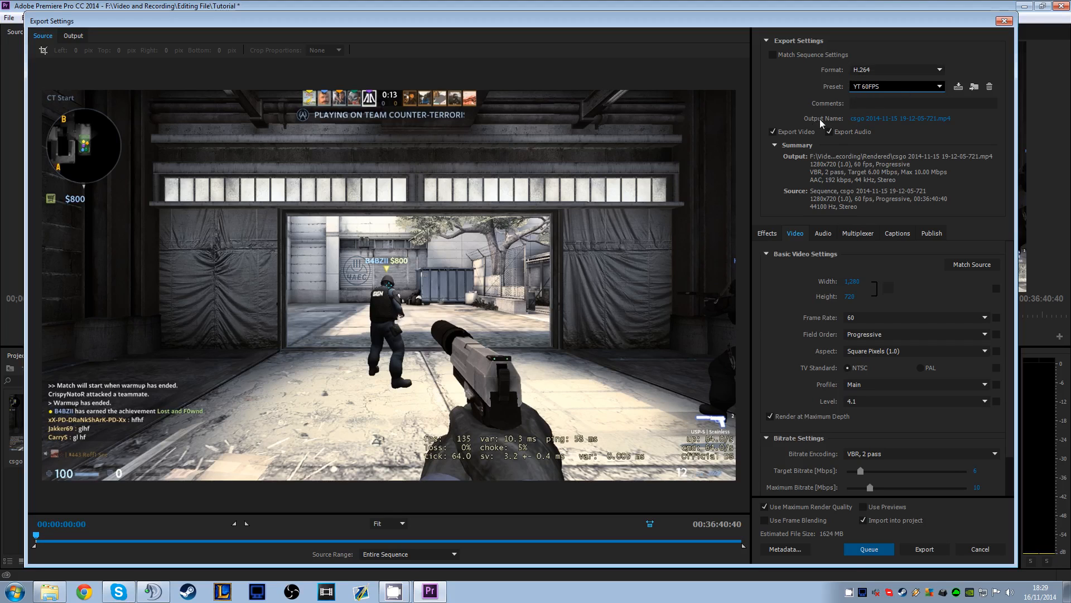
# Check the output file's name and save folder and look over the export effects options without changing anything
pyautogui.click(875, 119)
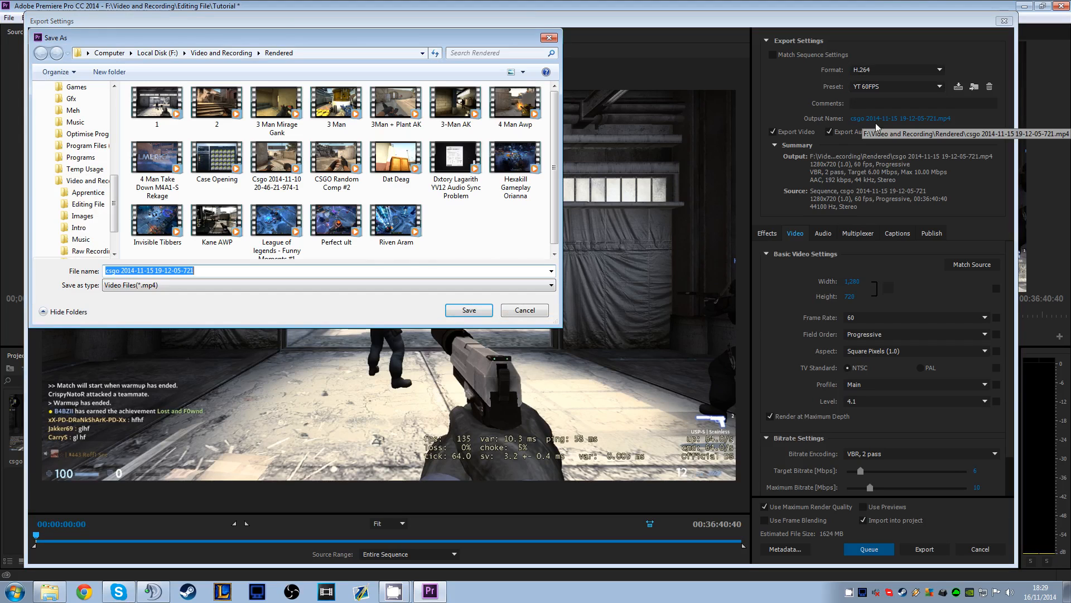
pyautogui.click(525, 310)
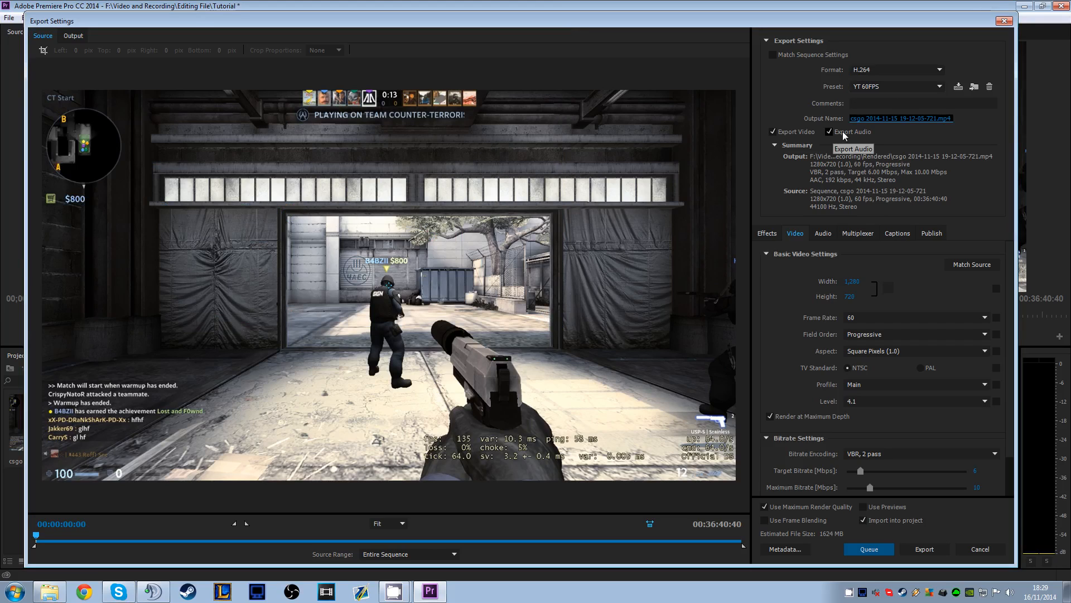
pyautogui.click(776, 234)
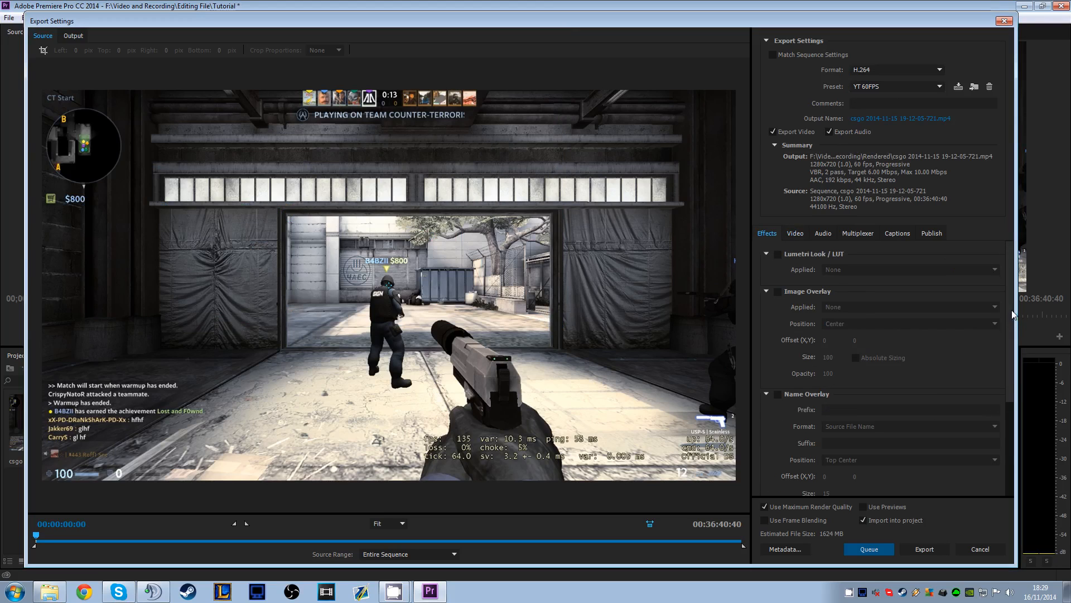
pyautogui.scroll(-5, 1013, 314)
pyautogui.scroll(5, 1017, 304)
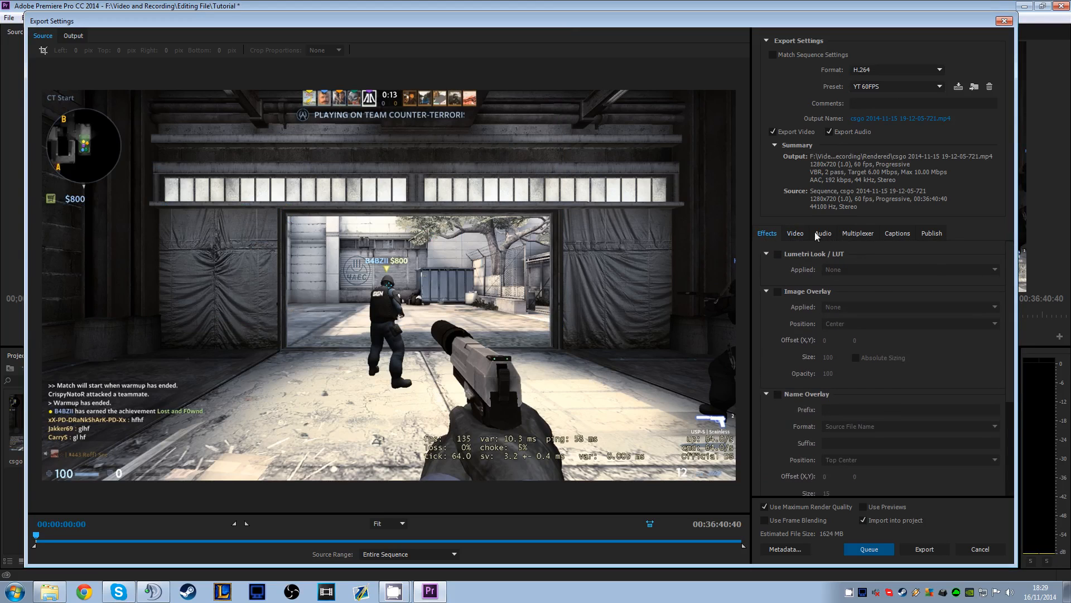
# In the export video settings, reselect NTSC as the TV standard, check the profile and level options, and set the frame rate to 60
pyautogui.click(795, 233)
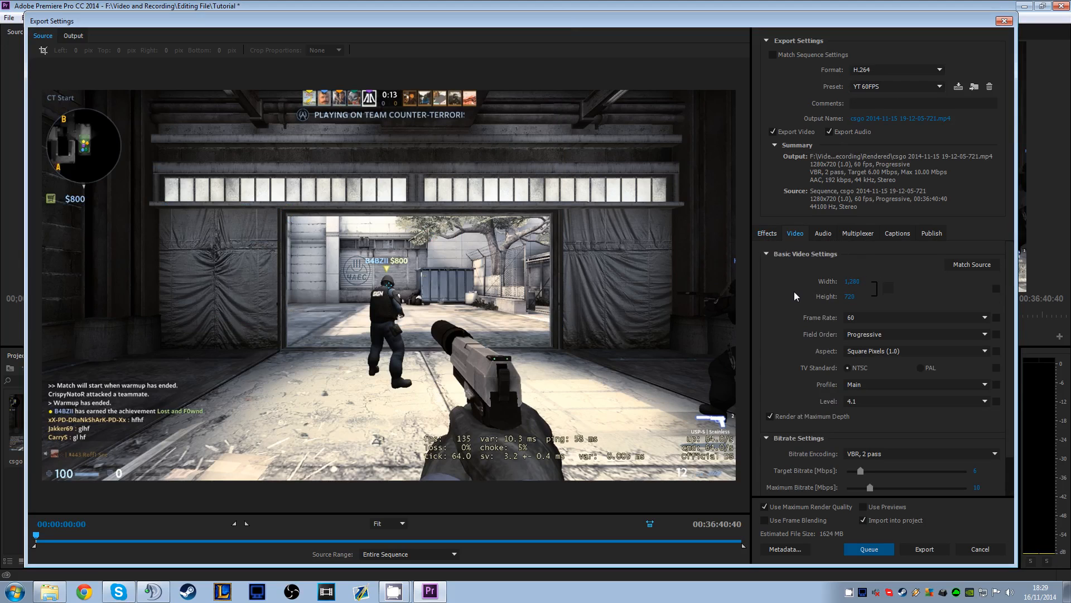
pyautogui.click(866, 317)
pyautogui.click(866, 317)
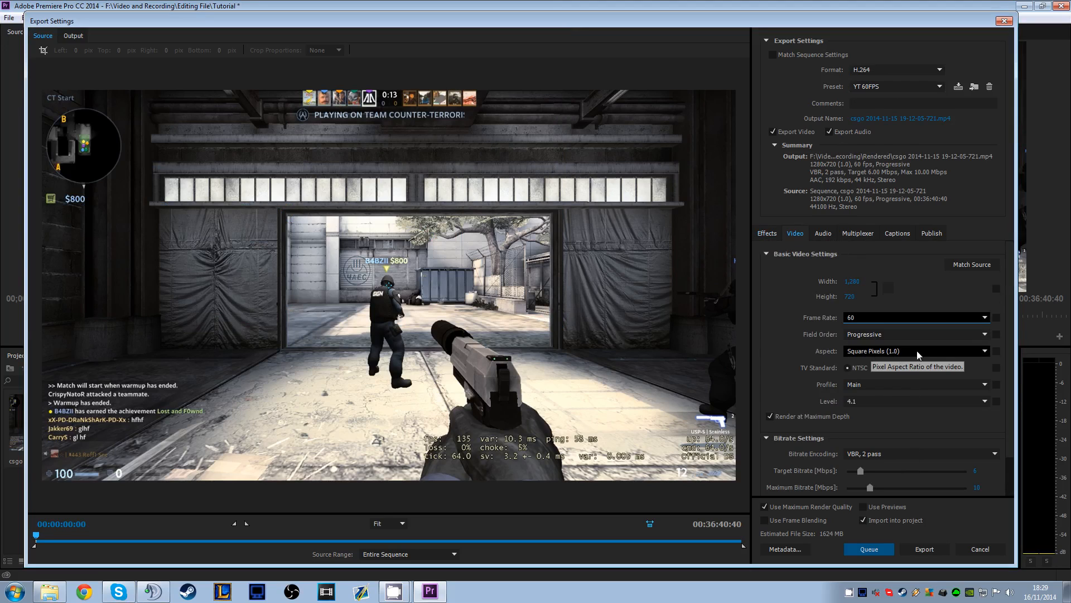
pyautogui.click(861, 368)
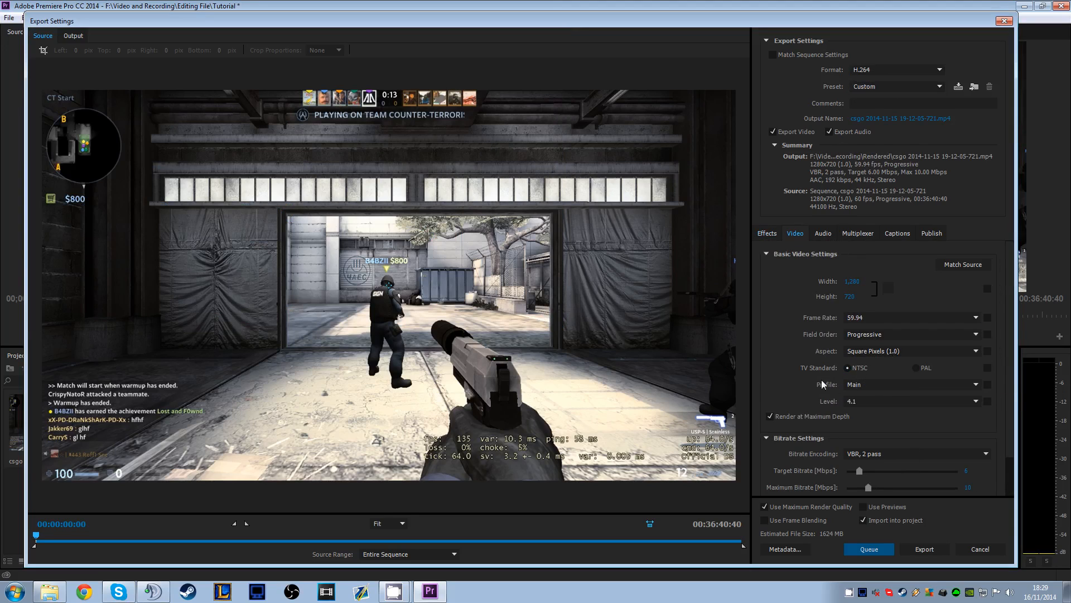
pyautogui.click(868, 384)
pyautogui.click(868, 383)
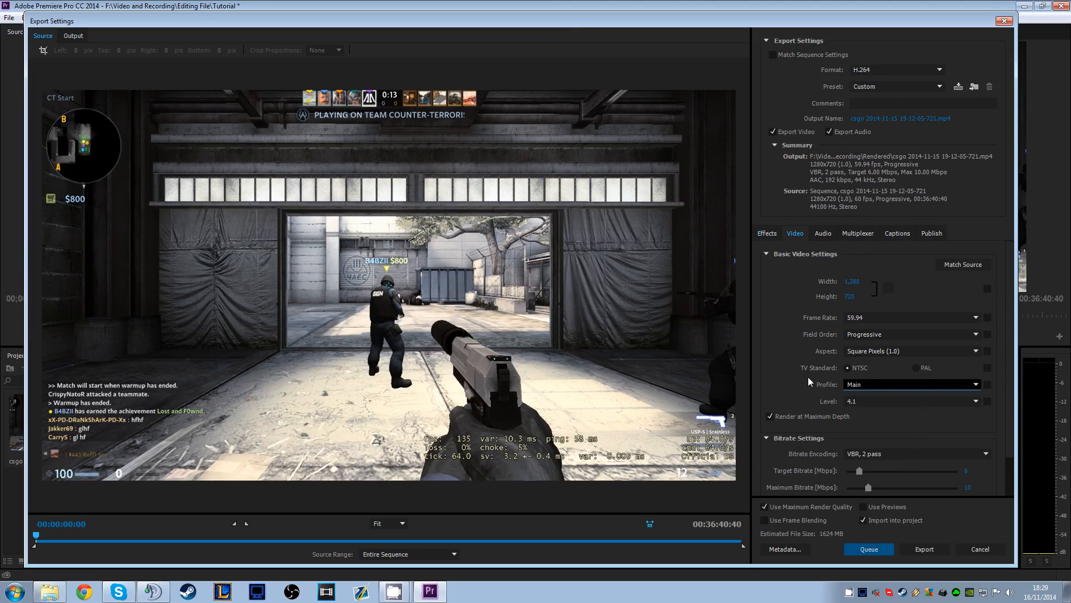
pyautogui.click(865, 401)
pyautogui.click(865, 401)
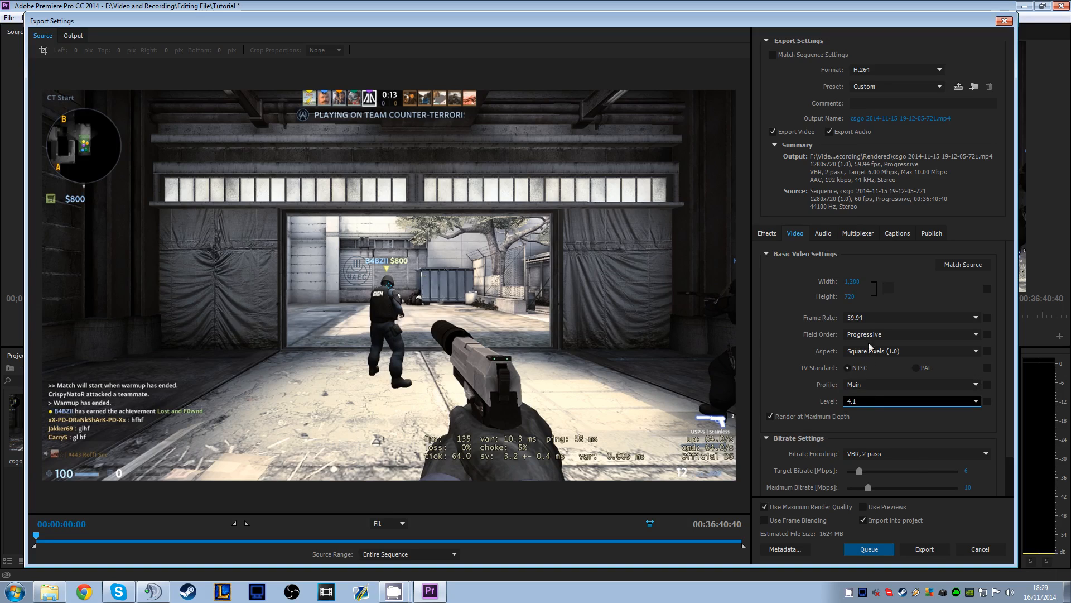
pyautogui.click(870, 318)
pyautogui.click(862, 465)
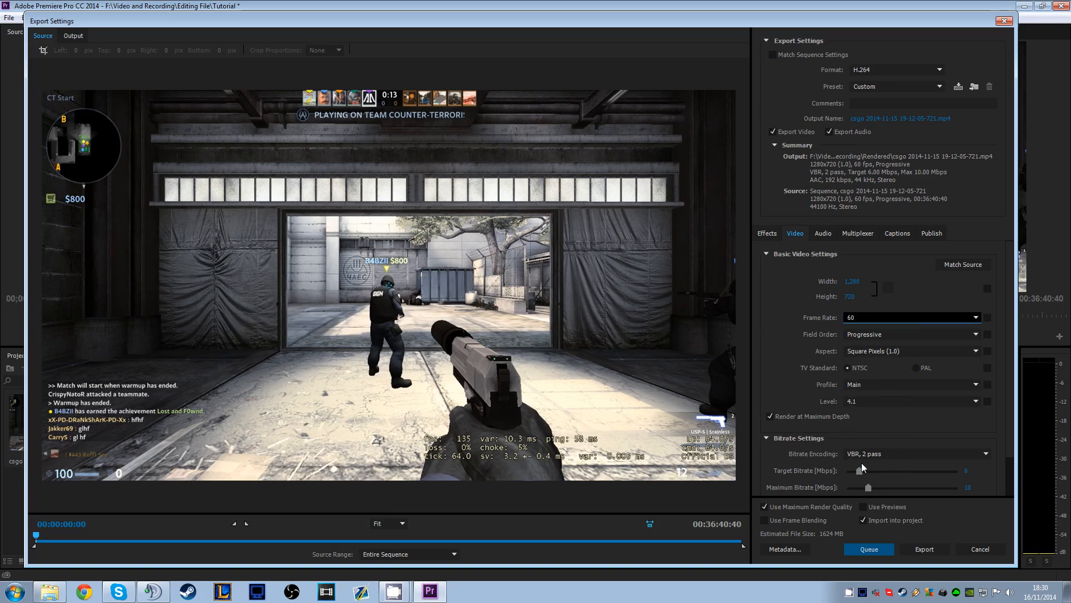
# Try level 5.2 for the export video, return it to 4.1, and set the frame rate back to 60
pyautogui.click(870, 318)
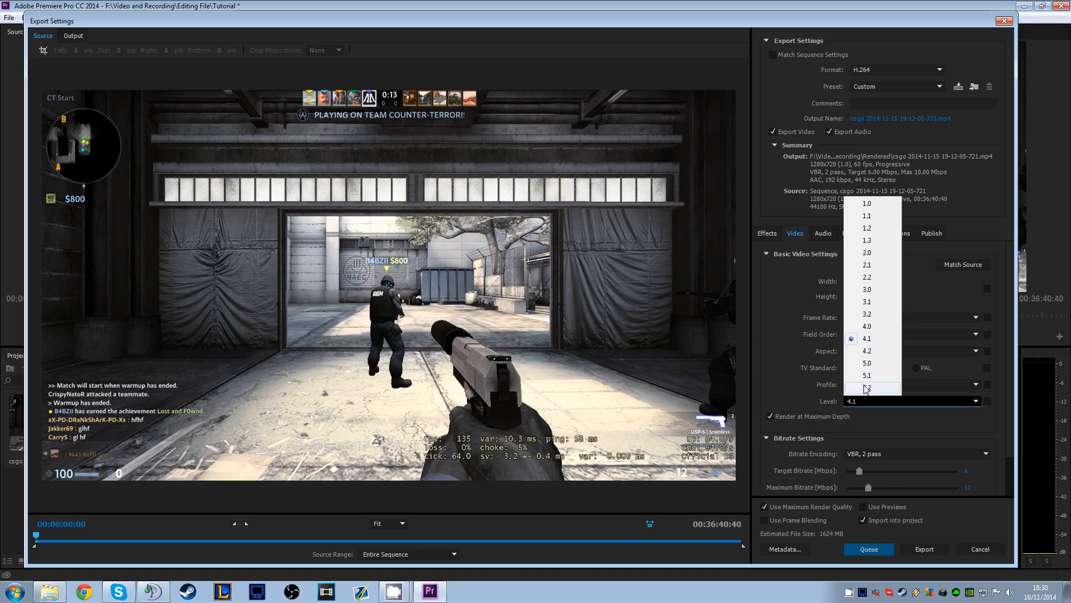
pyautogui.click(864, 386)
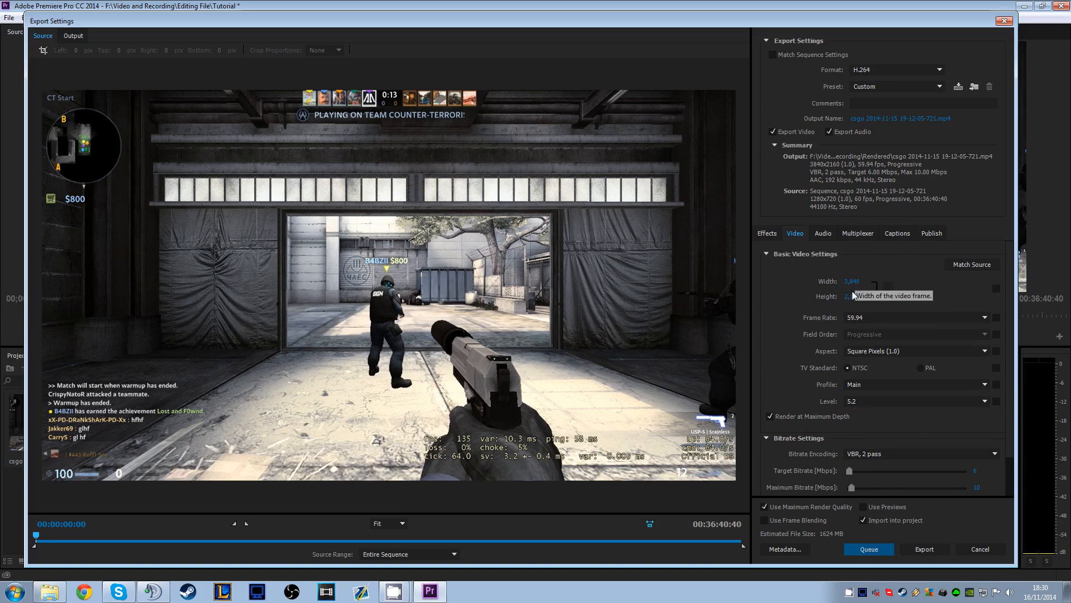
pyautogui.click(857, 402)
pyautogui.click(869, 339)
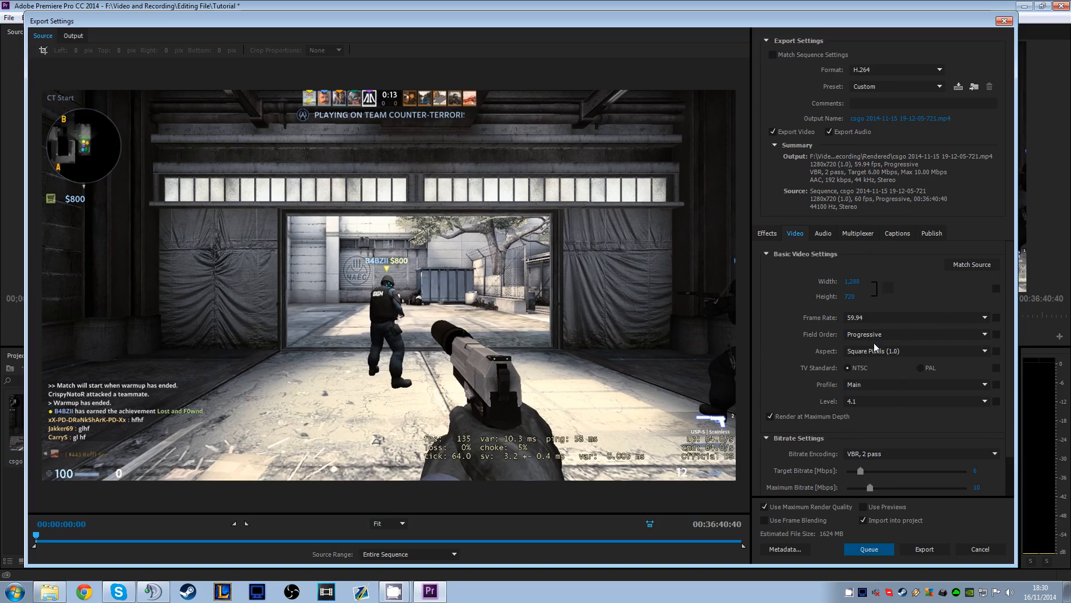
pyautogui.click(857, 319)
pyautogui.click(867, 465)
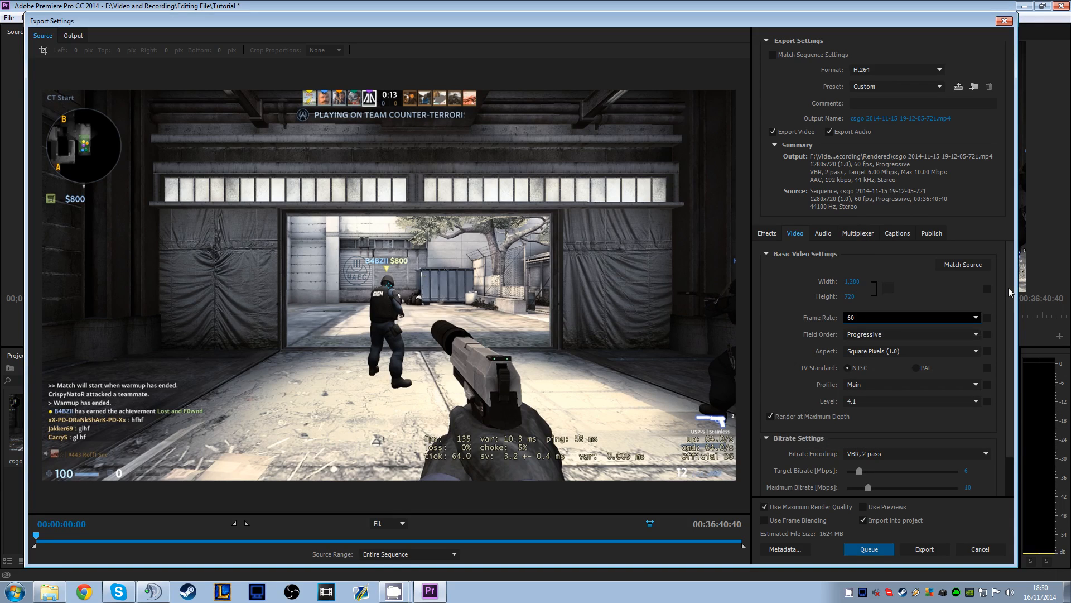
# Reapply the YT 60FPS export preset and bring the bitrate settings into view
pyautogui.moveTo(1009, 287); pyautogui.dragTo(1011, 312)
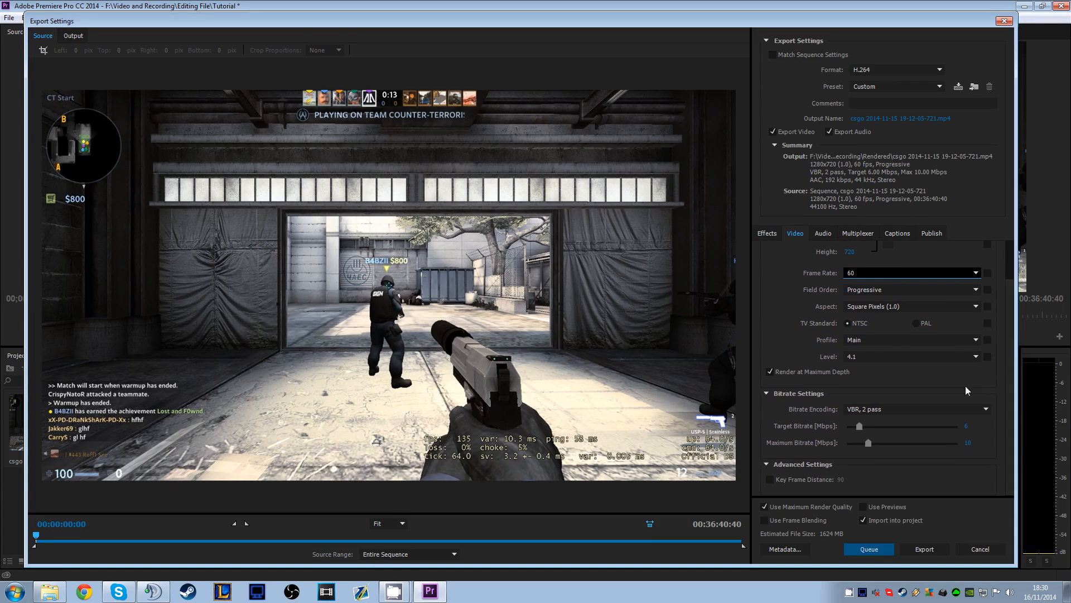
pyautogui.click(889, 87)
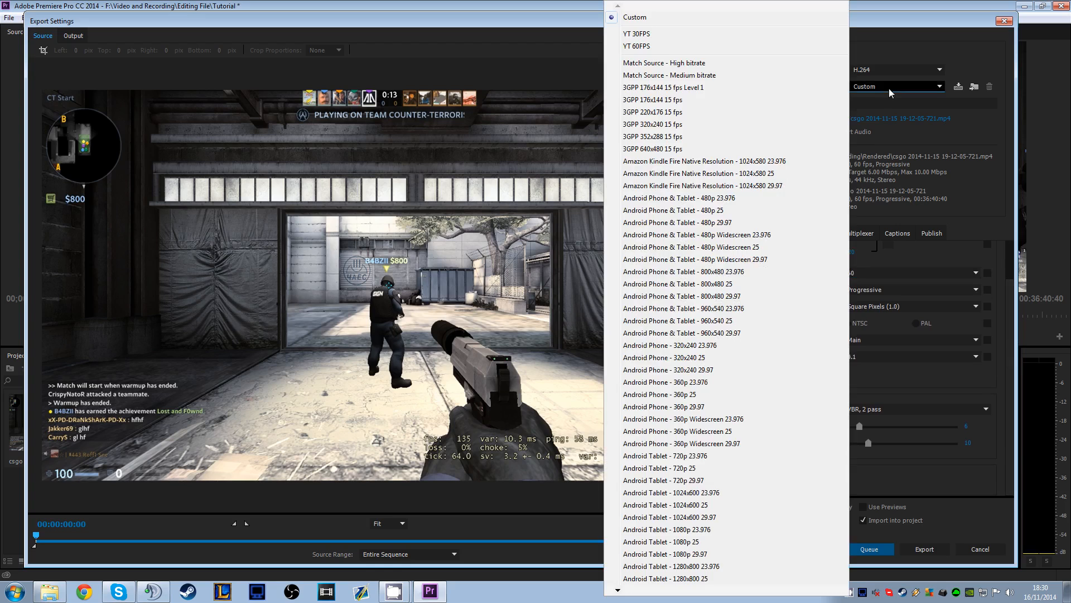
pyautogui.click(642, 50)
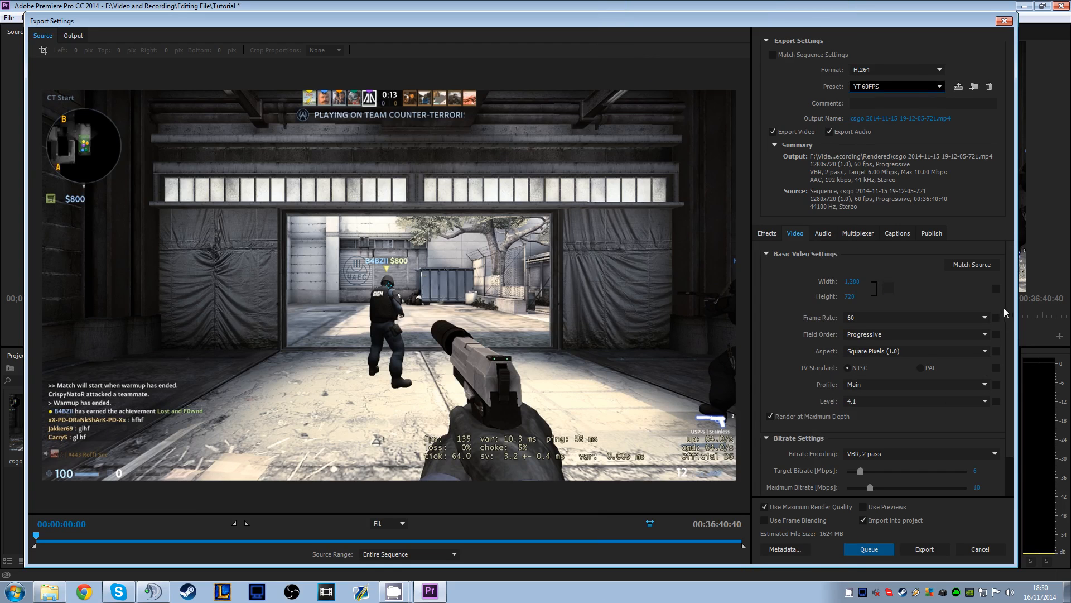
pyautogui.scroll(-2, 1007, 304)
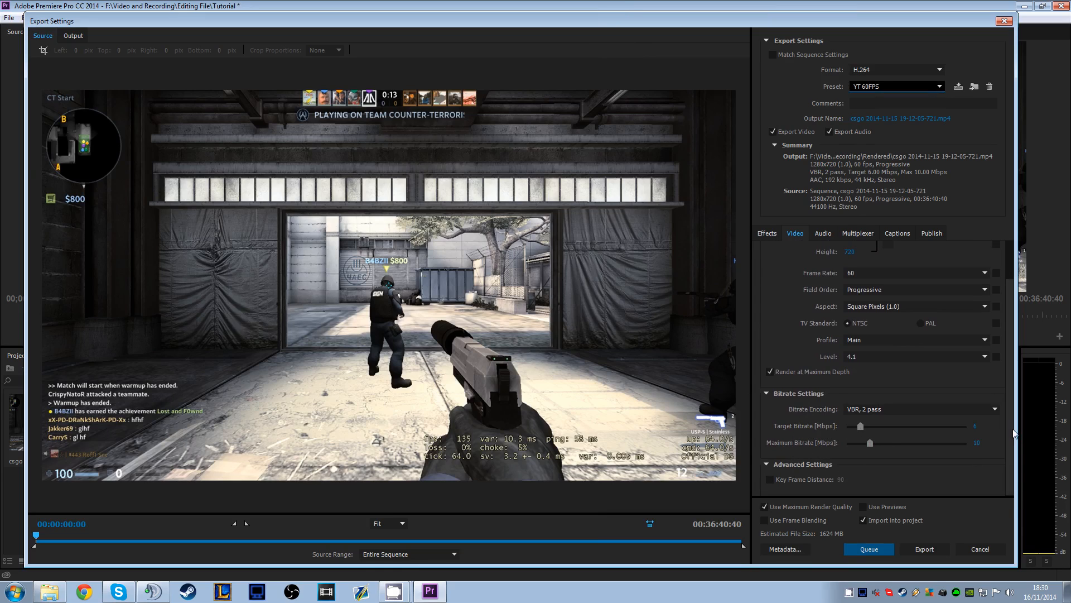
# Check the export's audio sample rate options and its multiplexer and publish settings, and return to the video settings
pyautogui.click(823, 235)
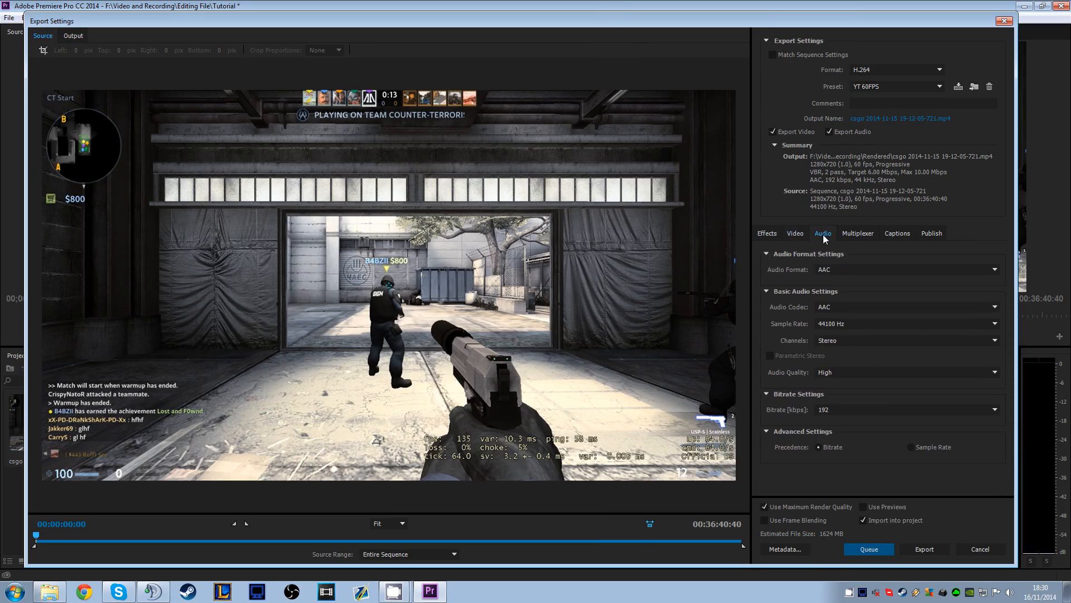
pyautogui.click(837, 324)
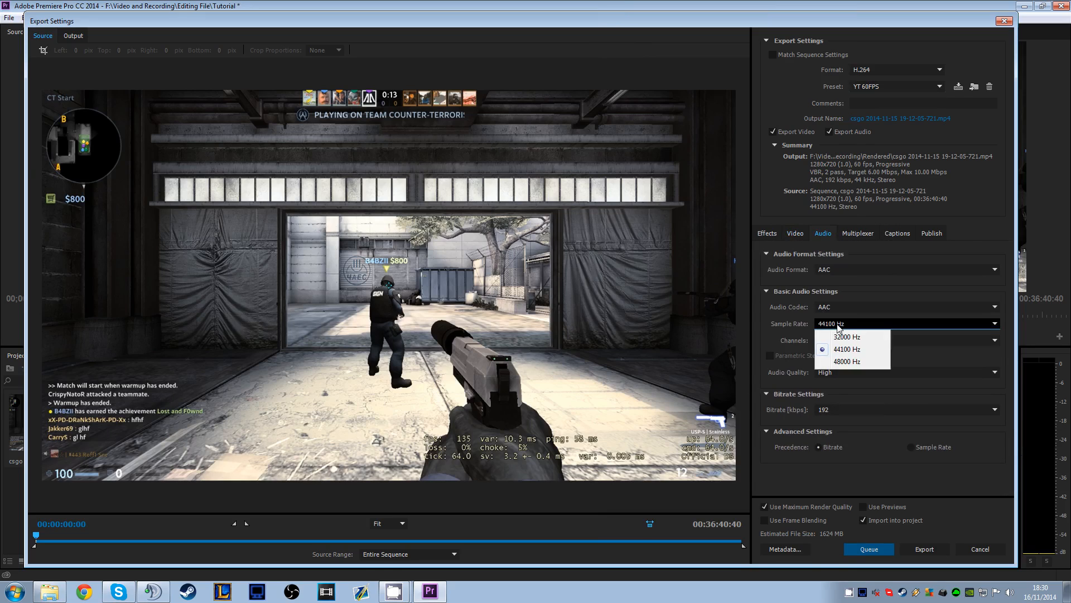
pyautogui.click(838, 327)
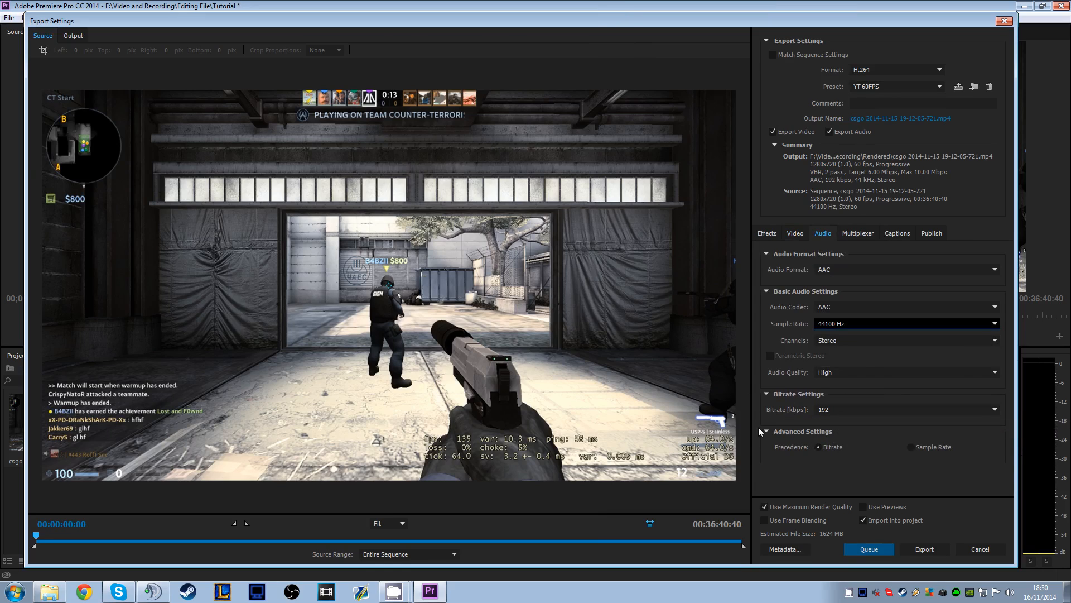
pyautogui.click(857, 233)
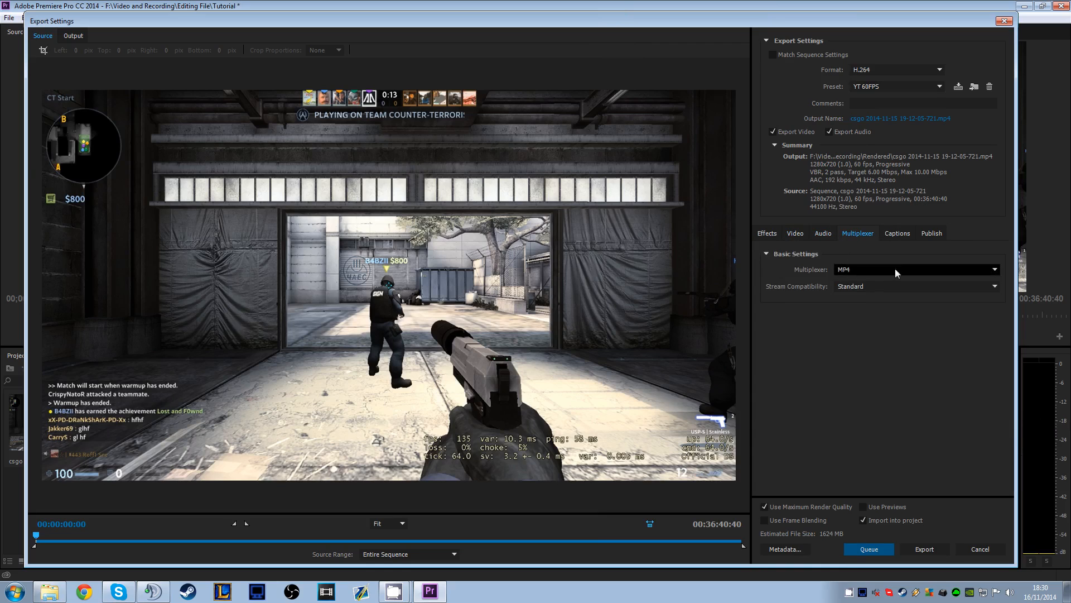
pyautogui.click(932, 233)
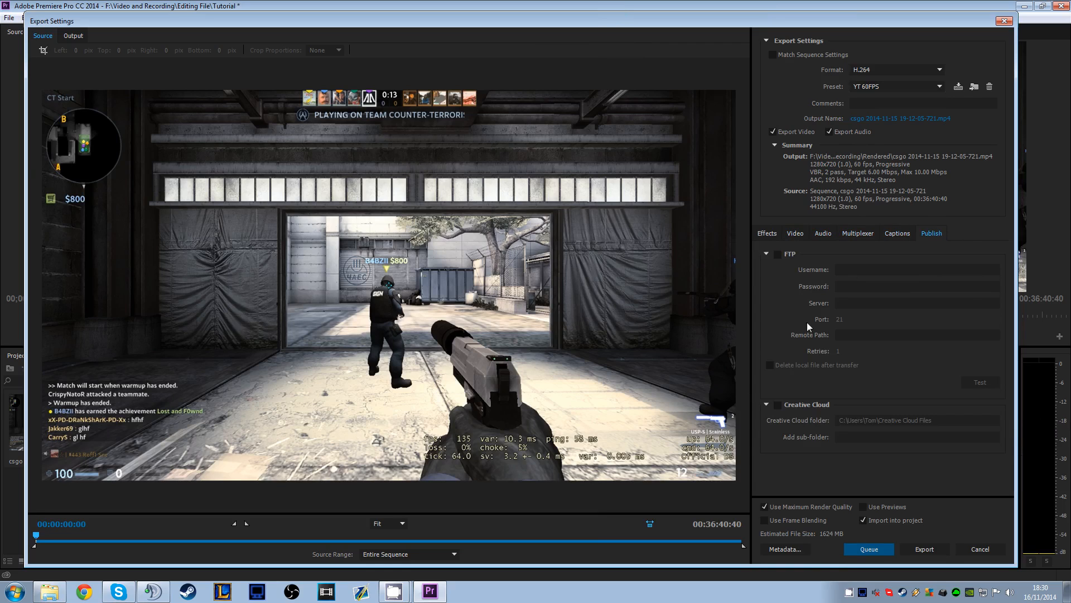
pyautogui.click(824, 234)
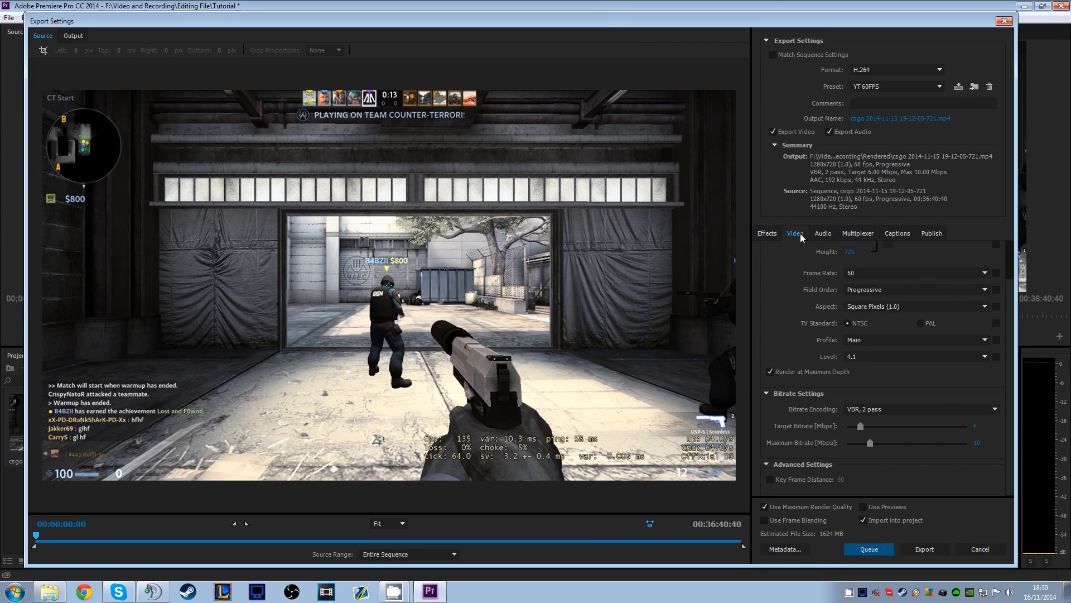
pyautogui.click(796, 233)
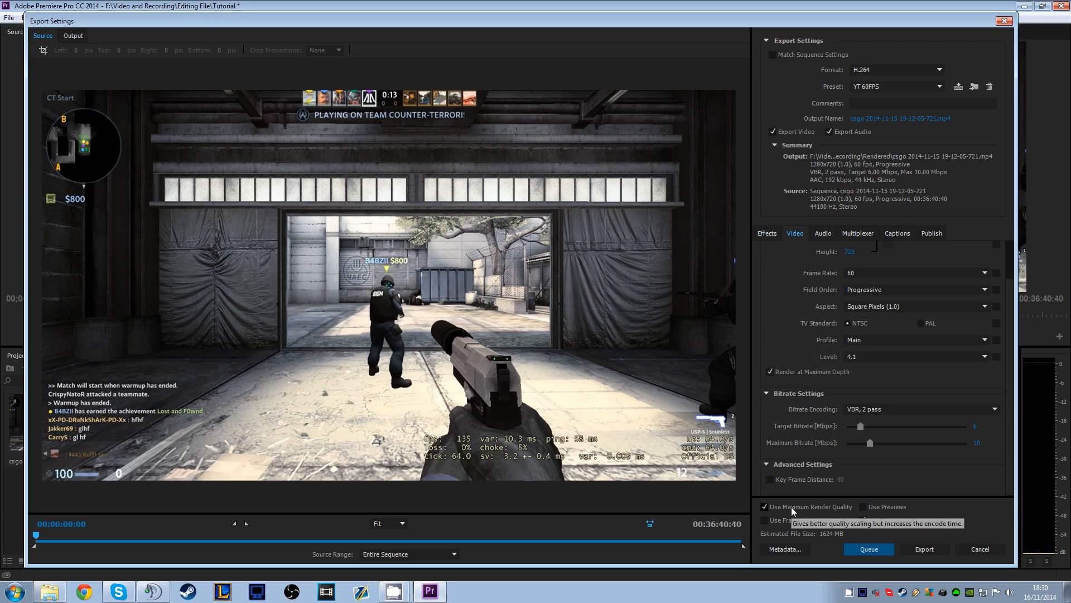
# Try CBR as the export's bitrate encoding with a target bitrate of 10 Mbps
pyautogui.click(858, 413)
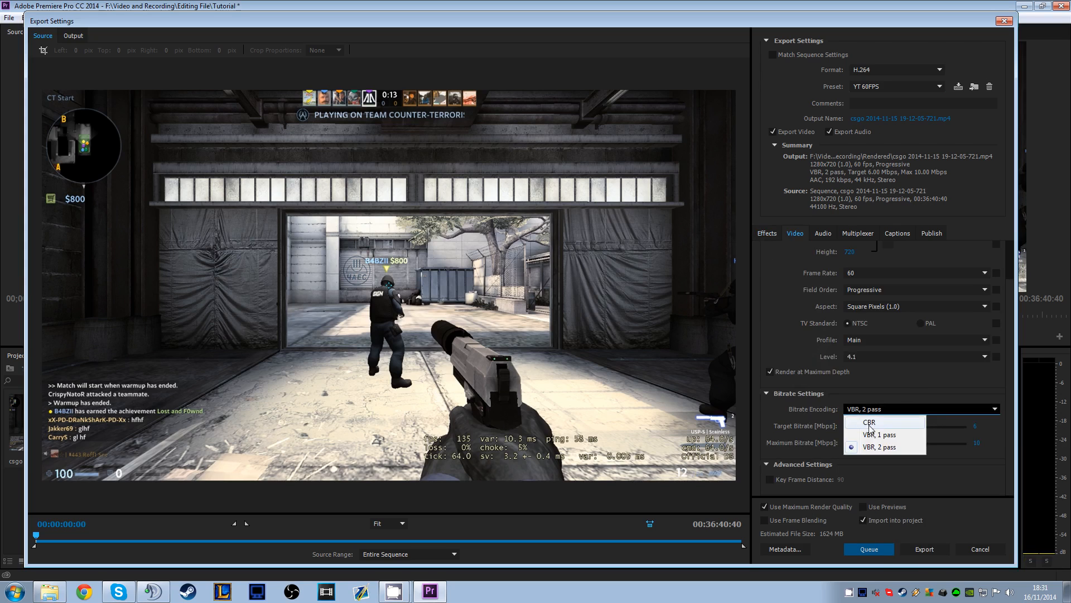
pyautogui.click(909, 427)
pyautogui.moveTo(866, 444); pyautogui.dragTo(867, 444)
pyautogui.click(977, 442)
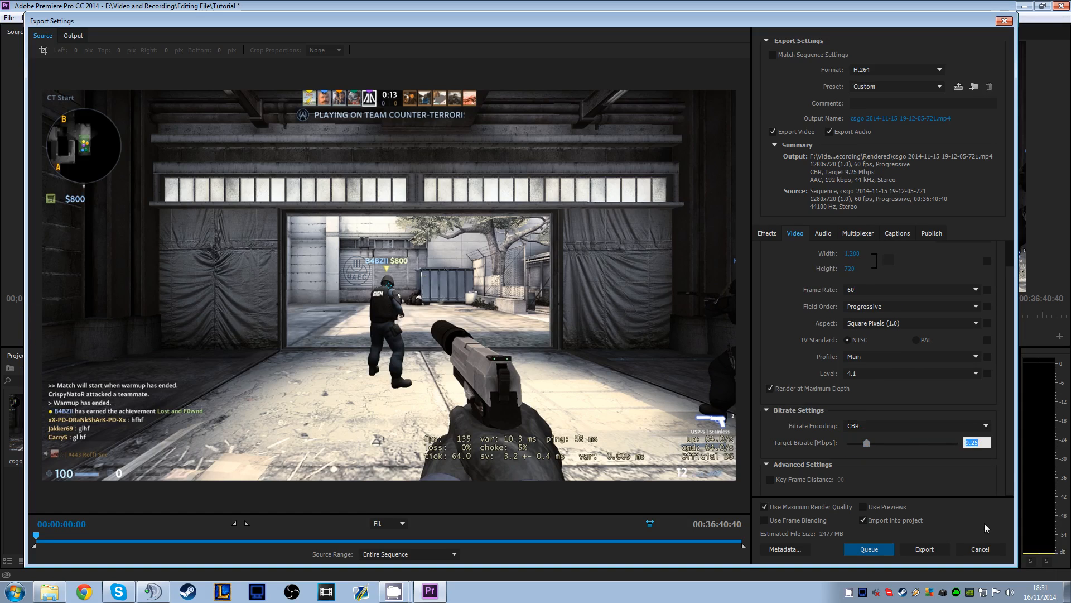
pyautogui.write('10')
pyautogui.press('Return')
# Try VBR, 1 pass encoding, set the target bitrate to 6 Mbps, and settle on VBR, 2 pass
pyautogui.click(937, 425)
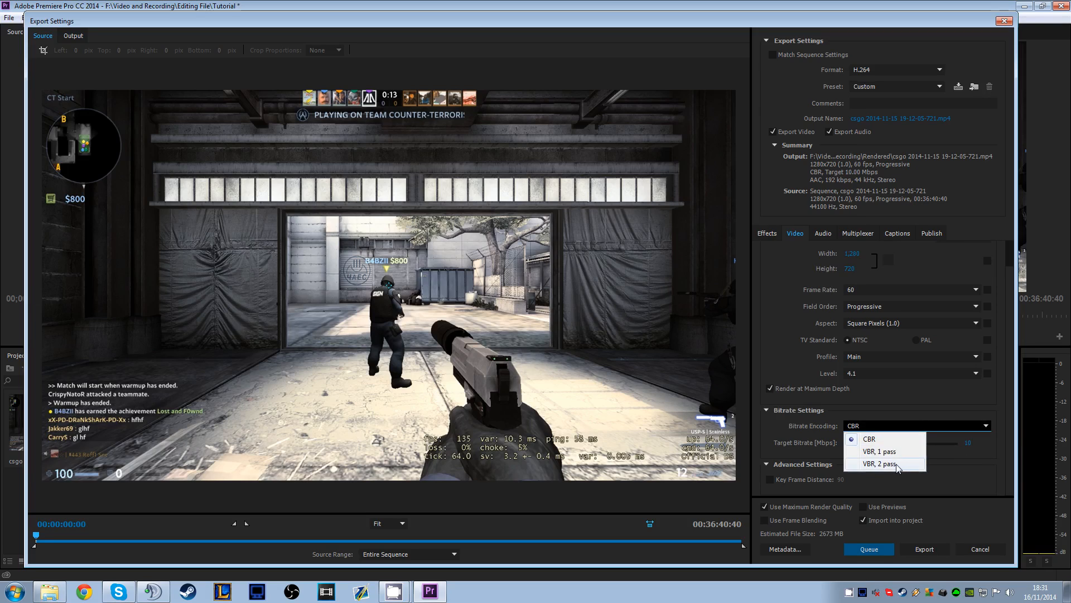
pyautogui.click(887, 451)
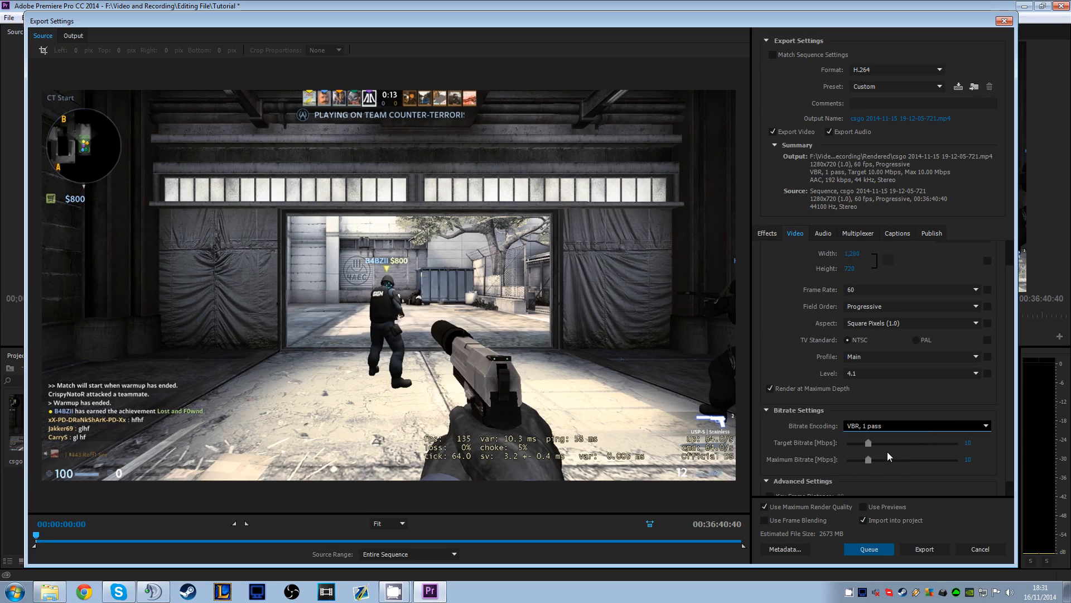
pyautogui.moveTo(864, 447); pyautogui.dragTo(860, 447)
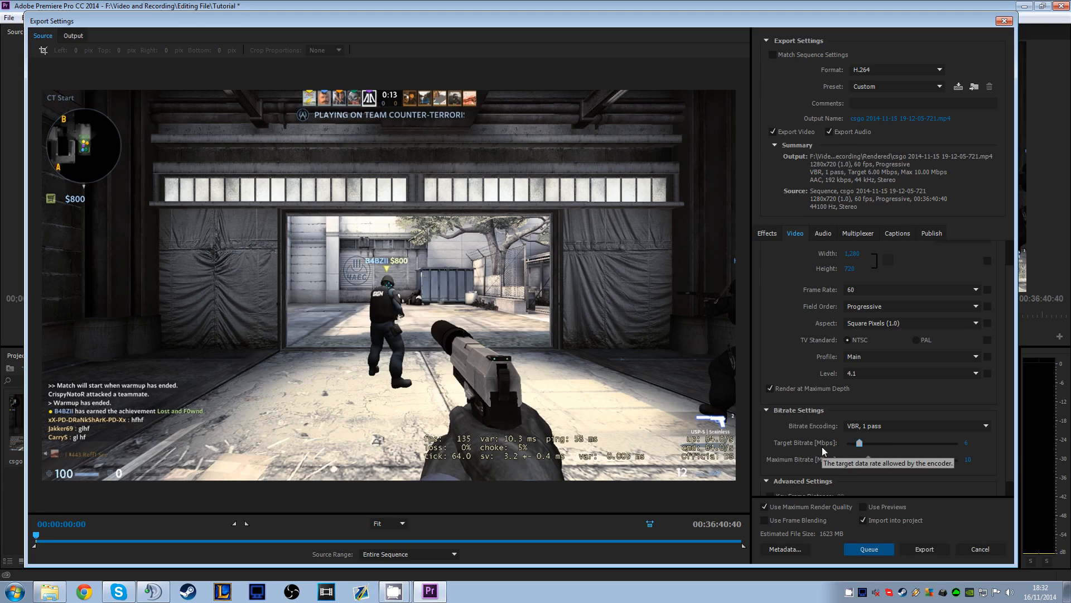
pyautogui.click(854, 428)
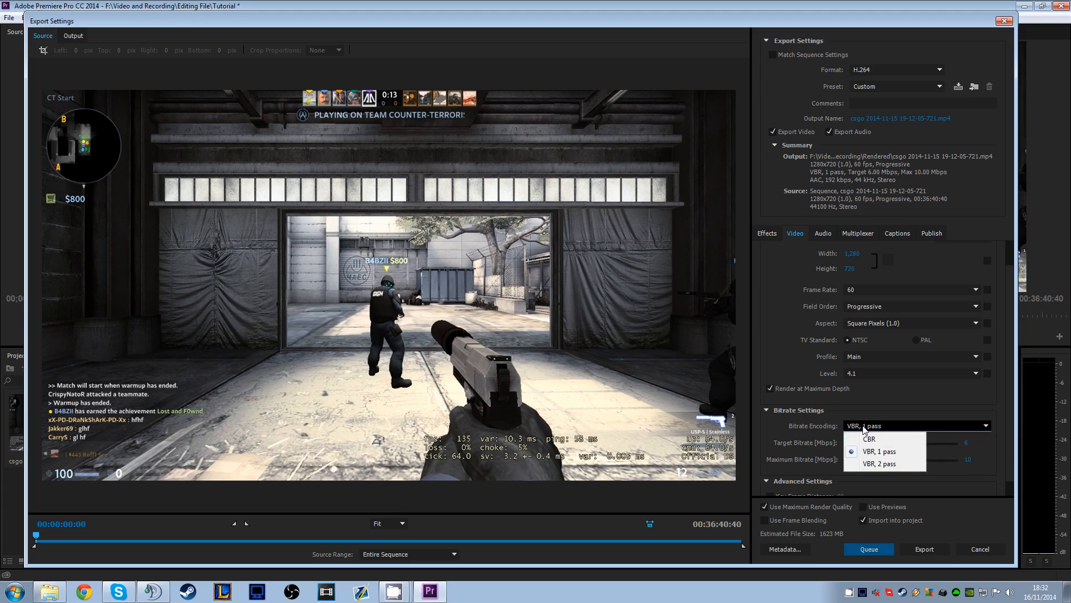
pyautogui.click(873, 461)
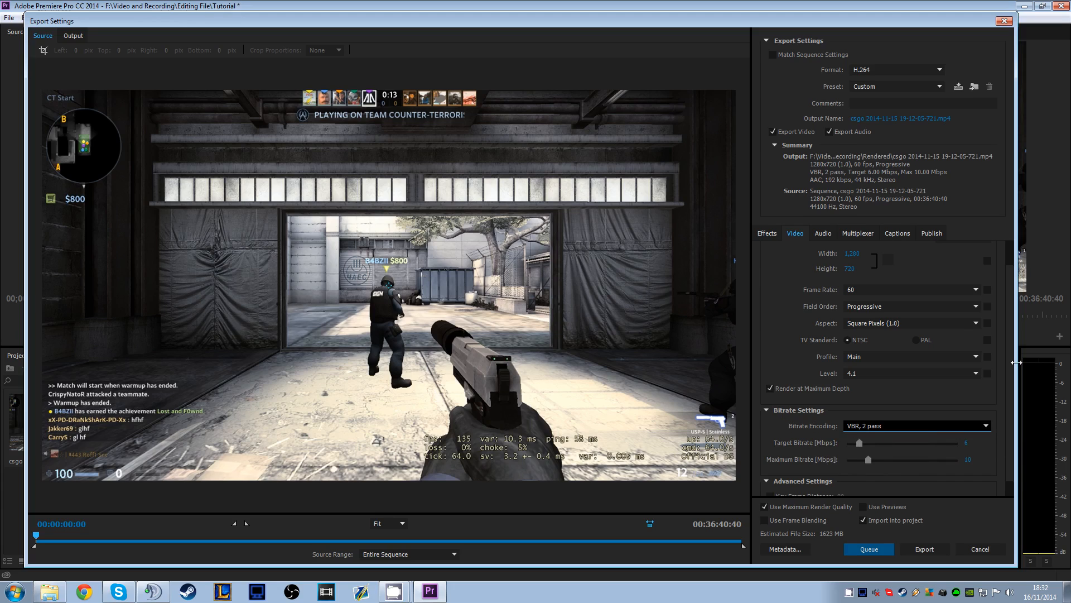
# Look through the H.264 export presets down to the YouTube entries and leave the list without choosing one
pyautogui.scroll(2, 1009, 389)
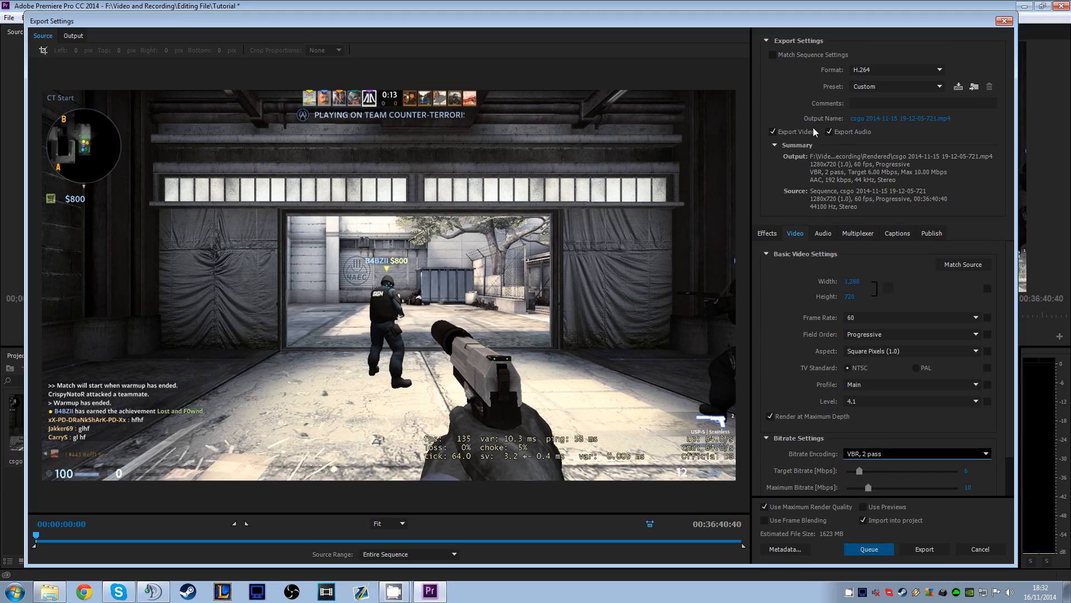
pyautogui.click(893, 70)
pyautogui.click(878, 86)
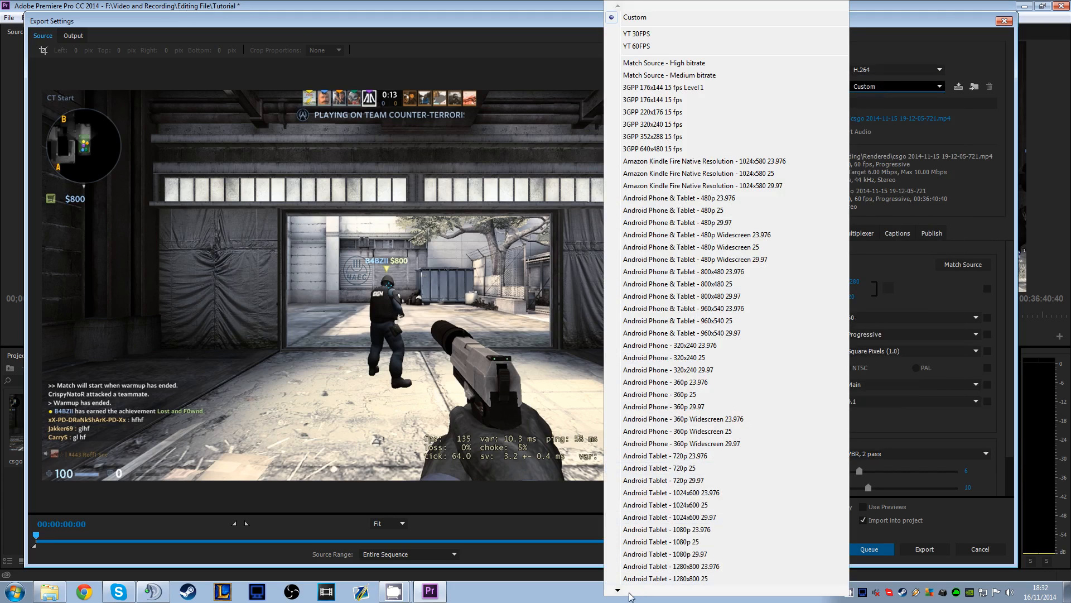
pyautogui.scroll(-6, 638, 584)
pyautogui.scroll(-10, 638, 584)
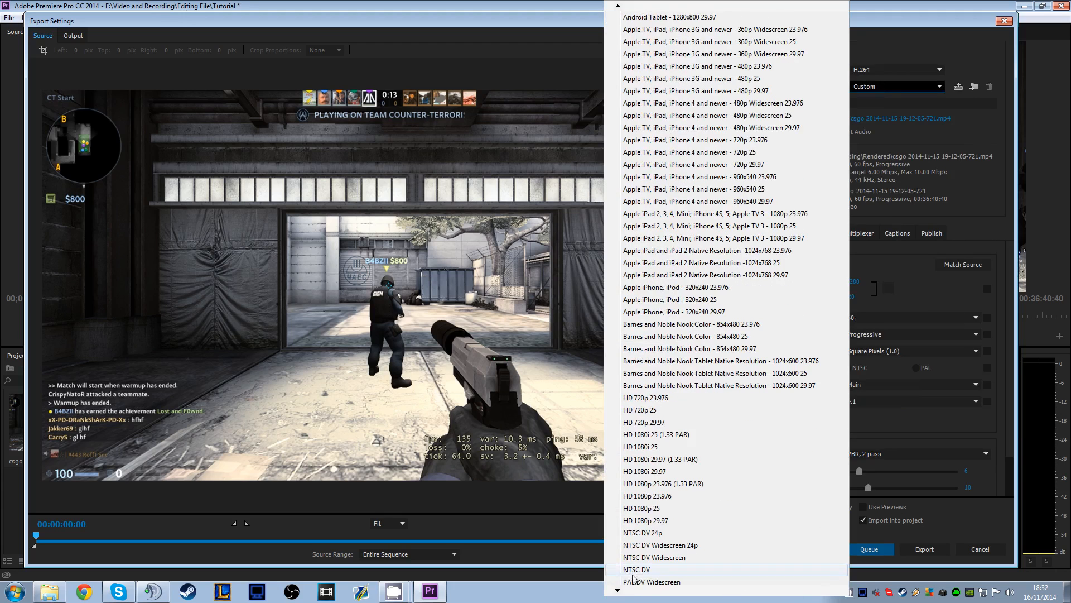
pyautogui.scroll(-7, 666, 541)
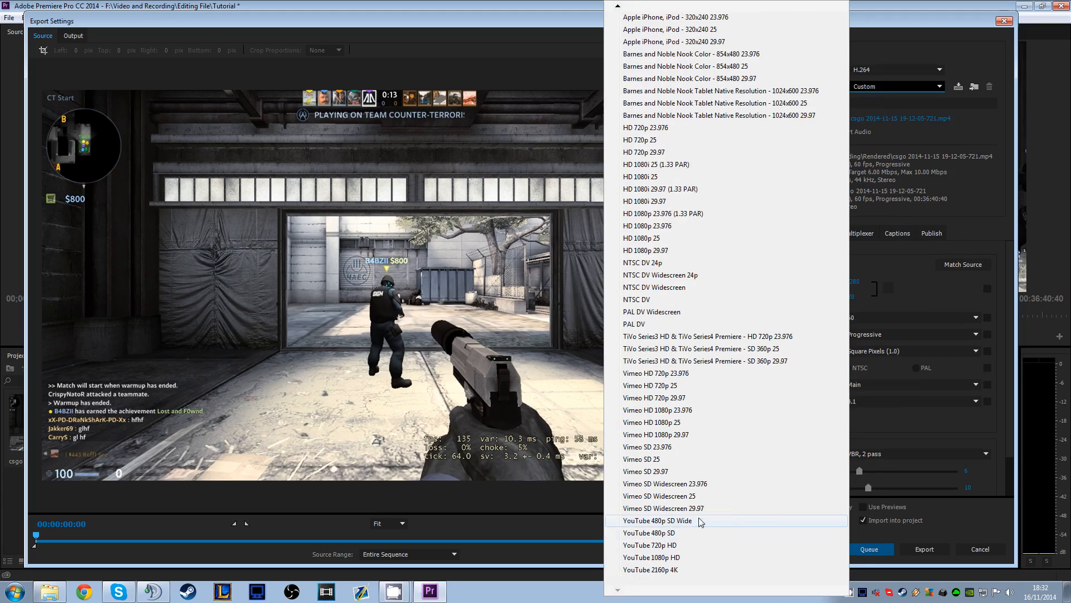
pyautogui.click(905, 429)
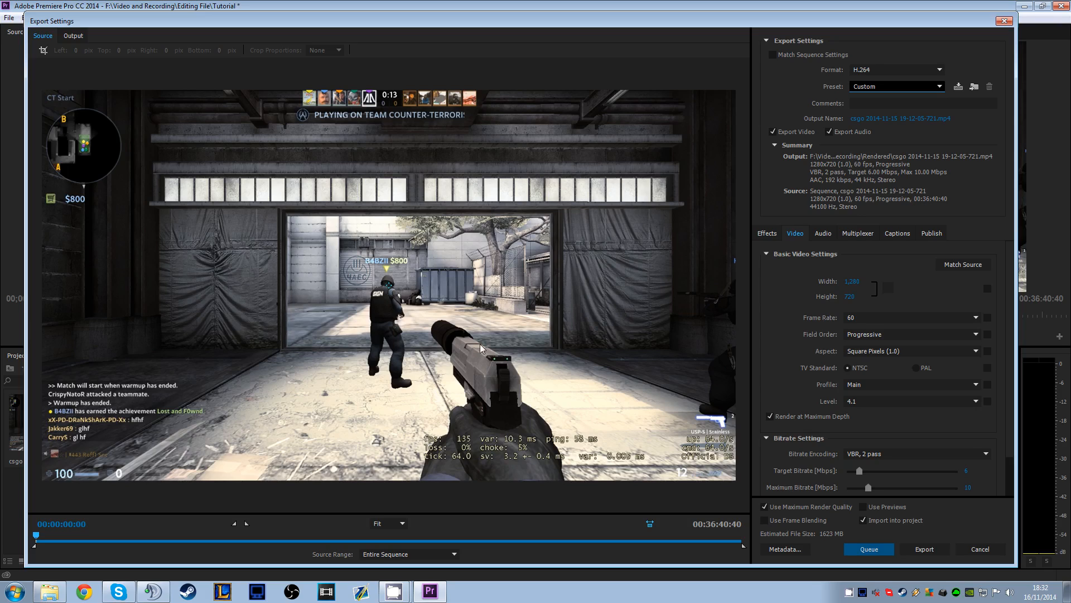
pyautogui.click(394, 590)
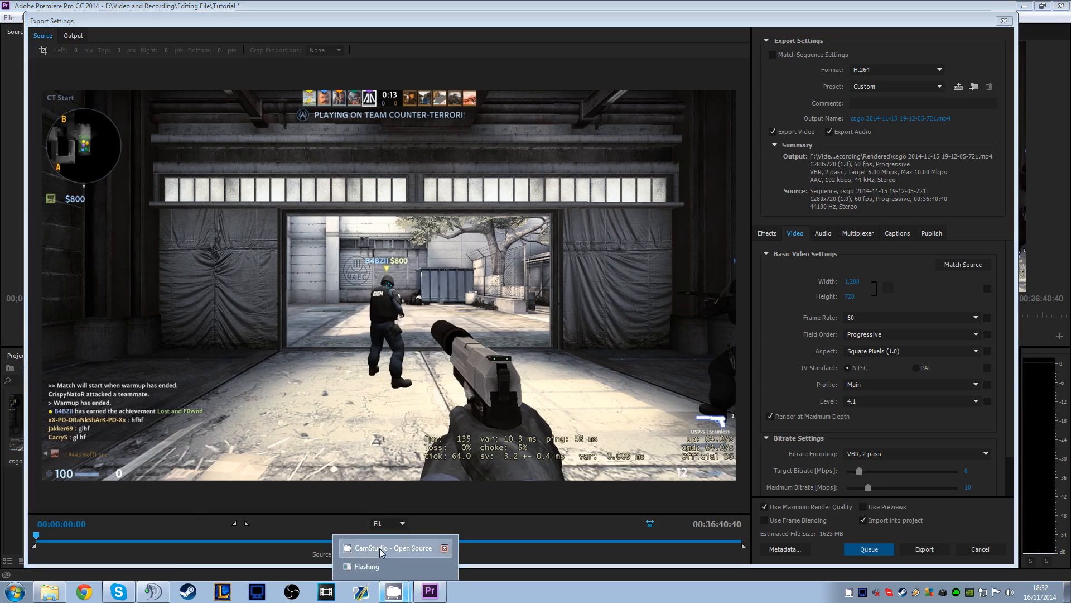